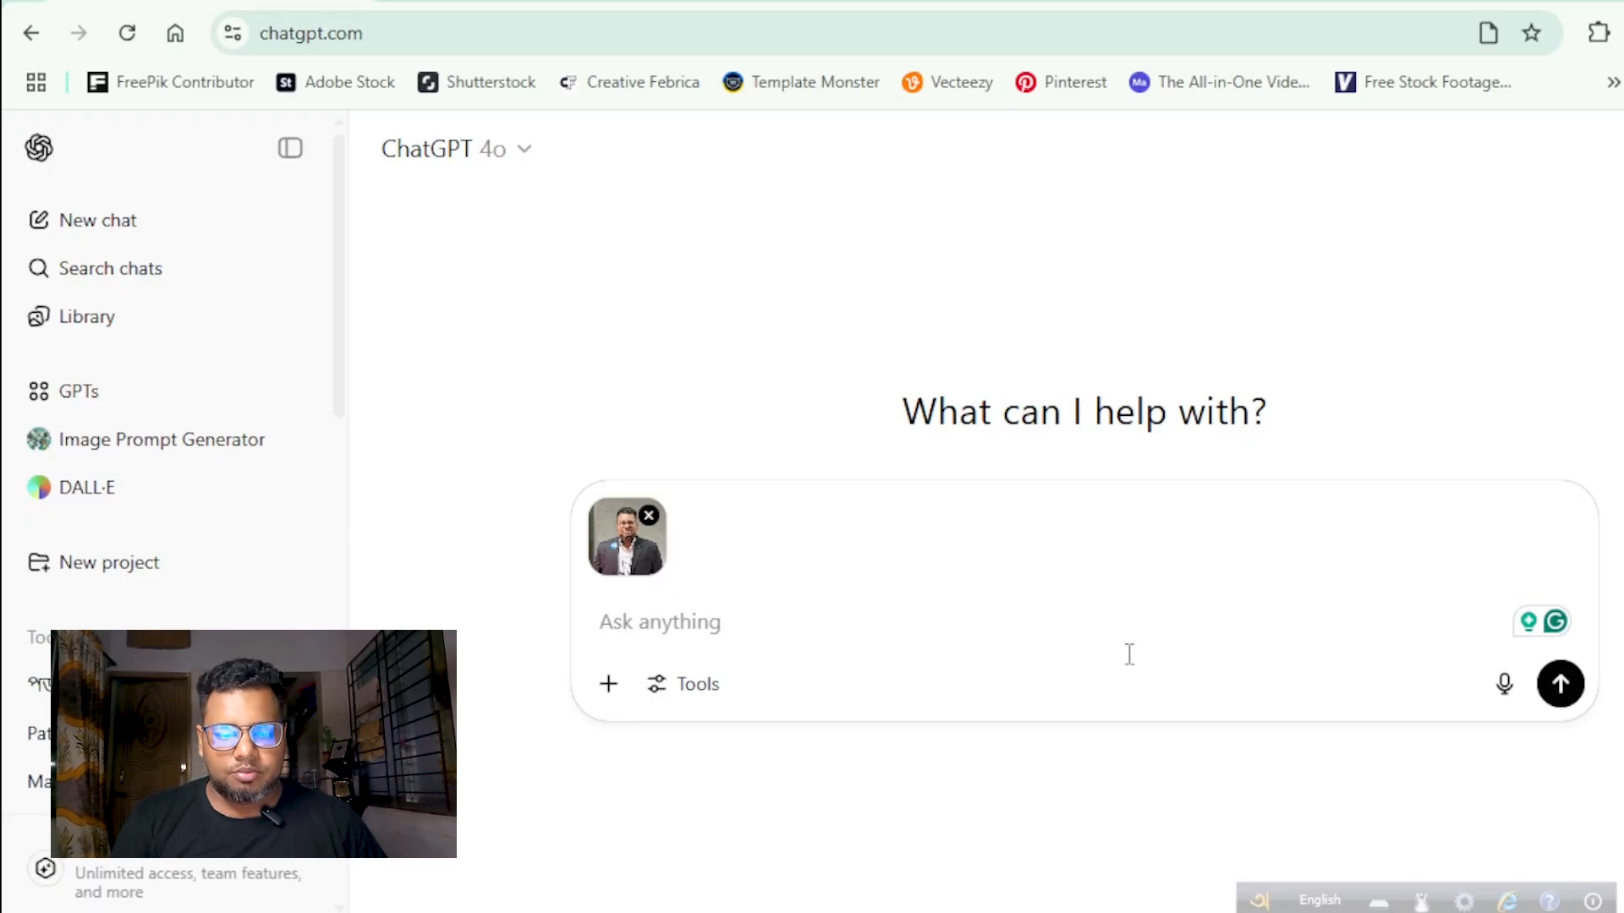
# Copy the prompt from Notepad and submit it in ChatGPT with the attached portrait to create a 3-year-old baby version in a podcasting studio.
pyautogui.hotkey('alt', 'Tab')
pyautogui.click(899, 232)
pyautogui.hotkey('ctrl', 'a')
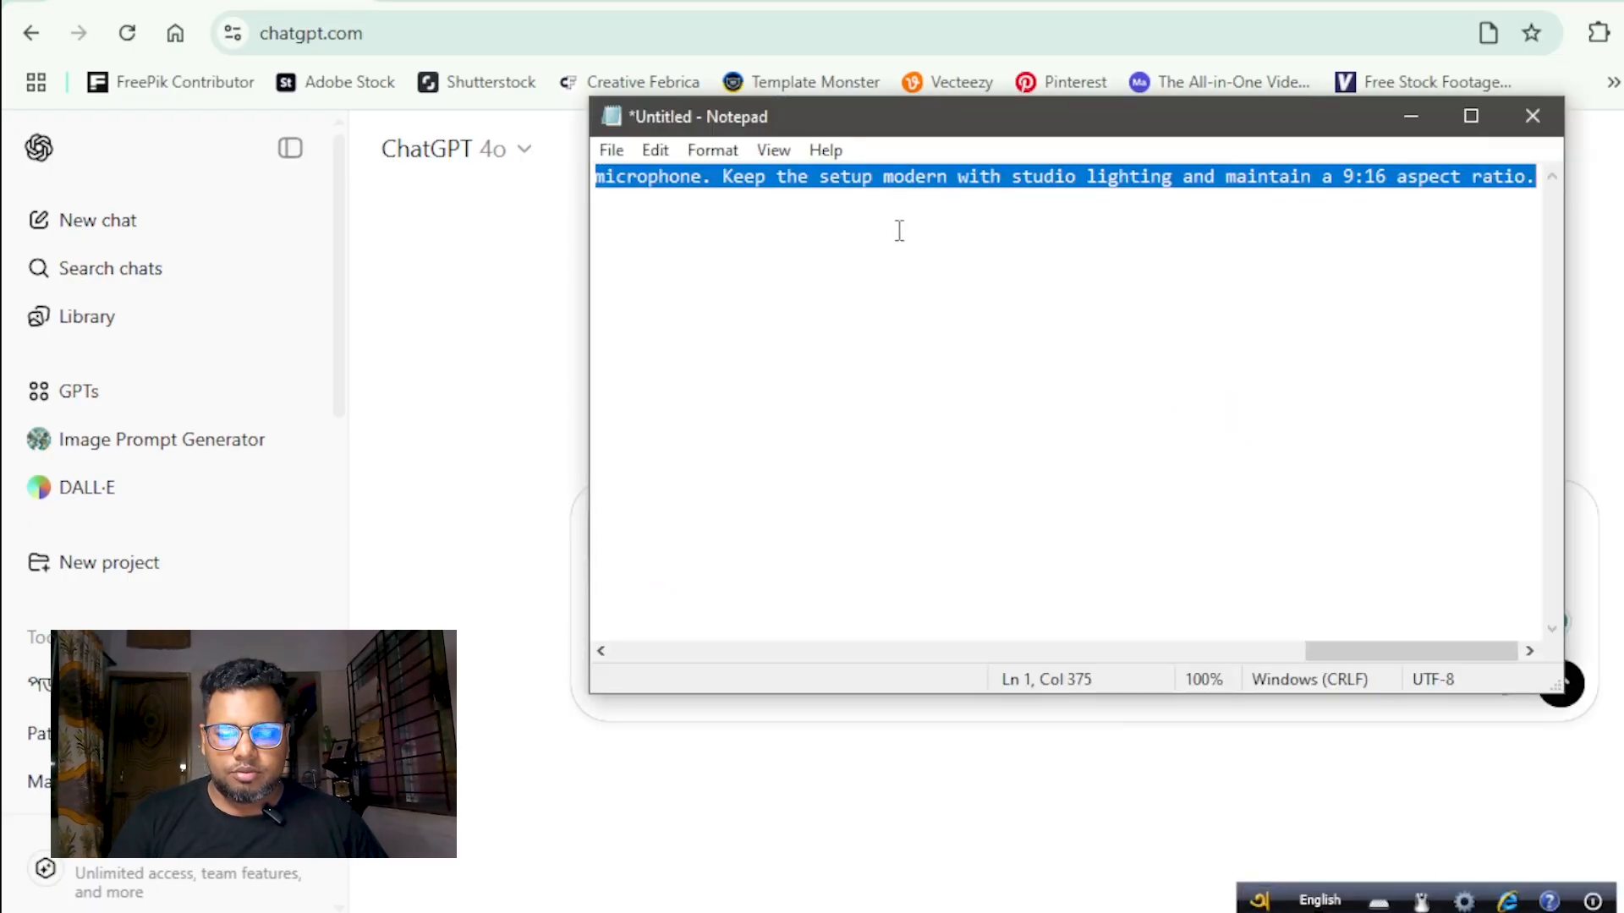
pyautogui.click(1413, 119)
pyautogui.write('Convert this image into a 3-year-old baby version of the same person, sitting in a professional podcasting studio. The baby should have realistic facial features resembling the original image, with a clean face (no beard), expressive eyes, wearing large headphones, and speaking into a microphone. Keep the setup modern with studio lighting and maintain a 9:16 aspect ratio.')
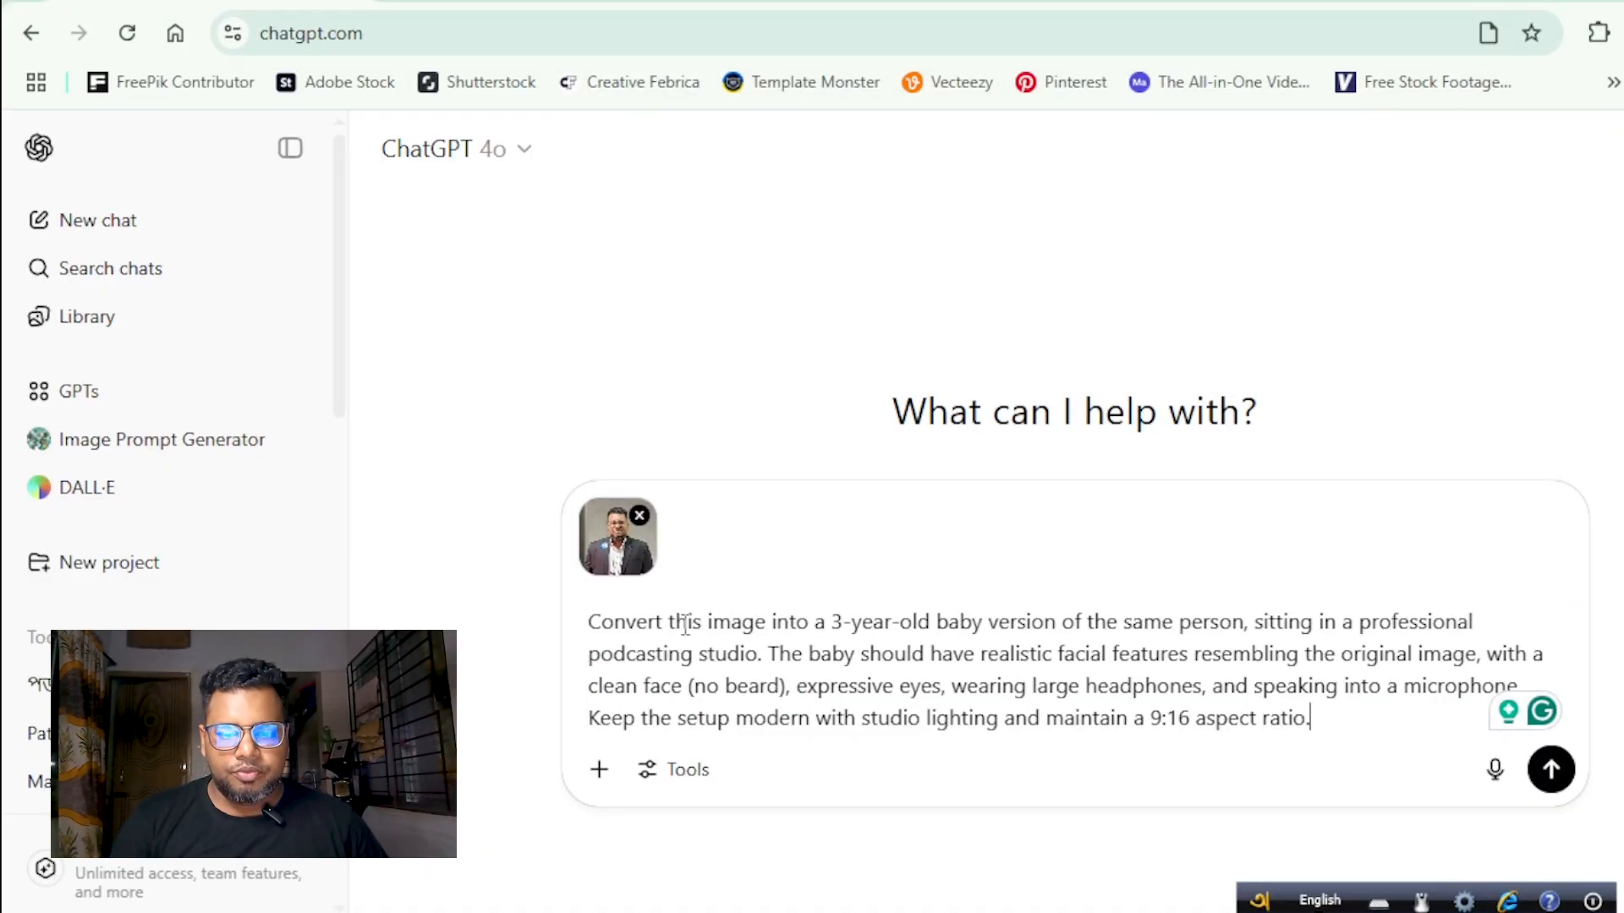
pyautogui.click(1550, 771)
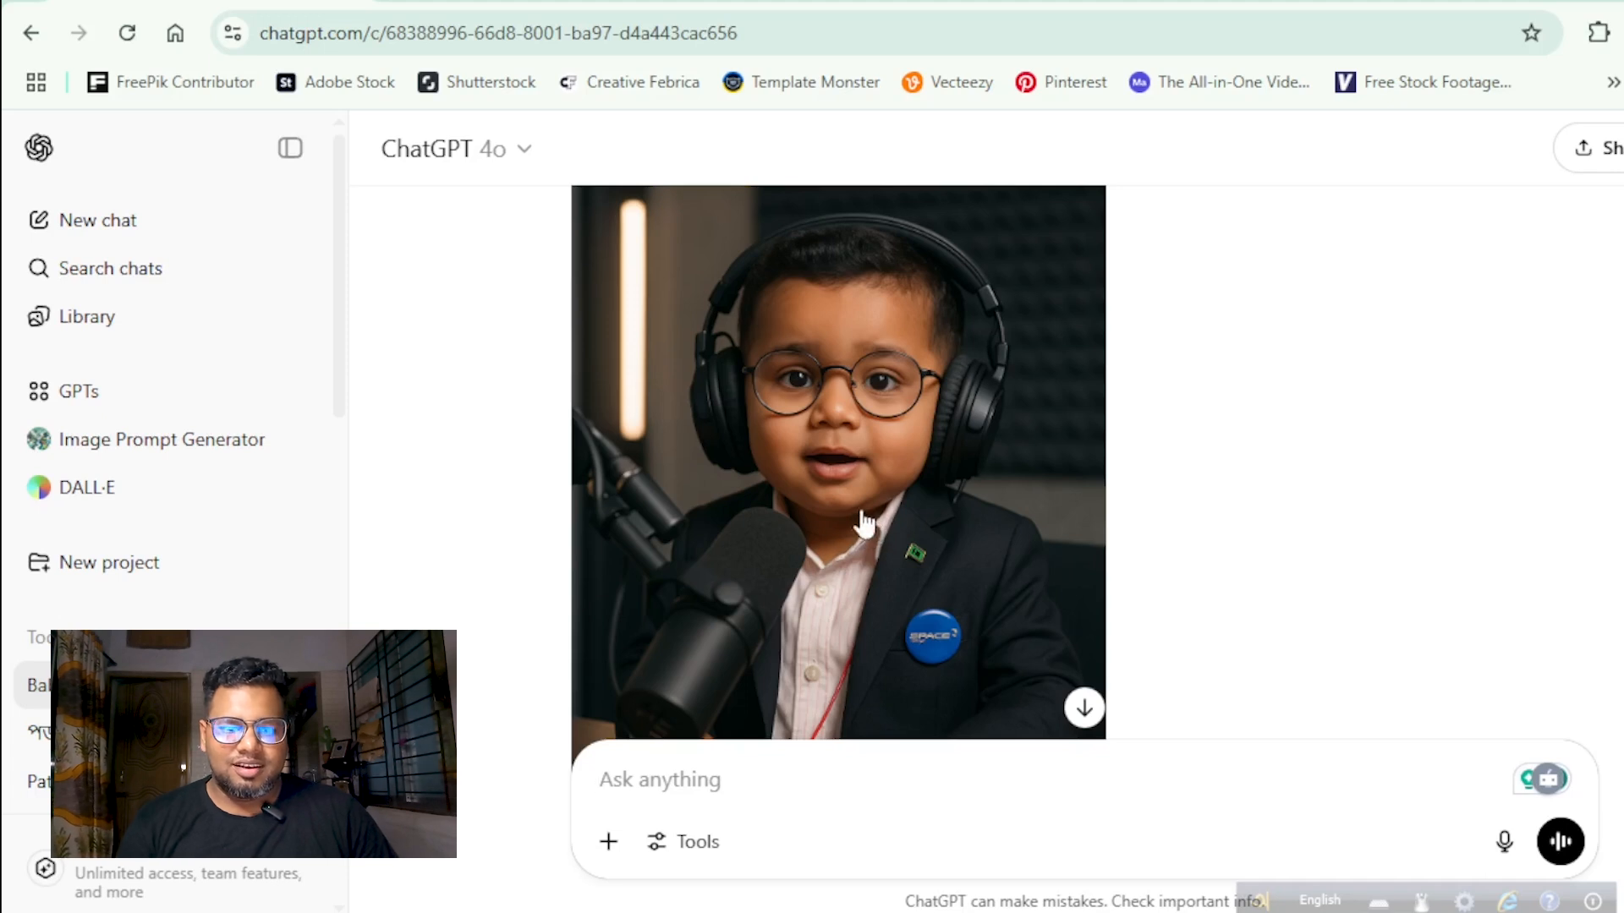
# View the generated baby podcaster image at full size, and review the words "same person" in the submitted prompt.
pyautogui.click(1377, 548)
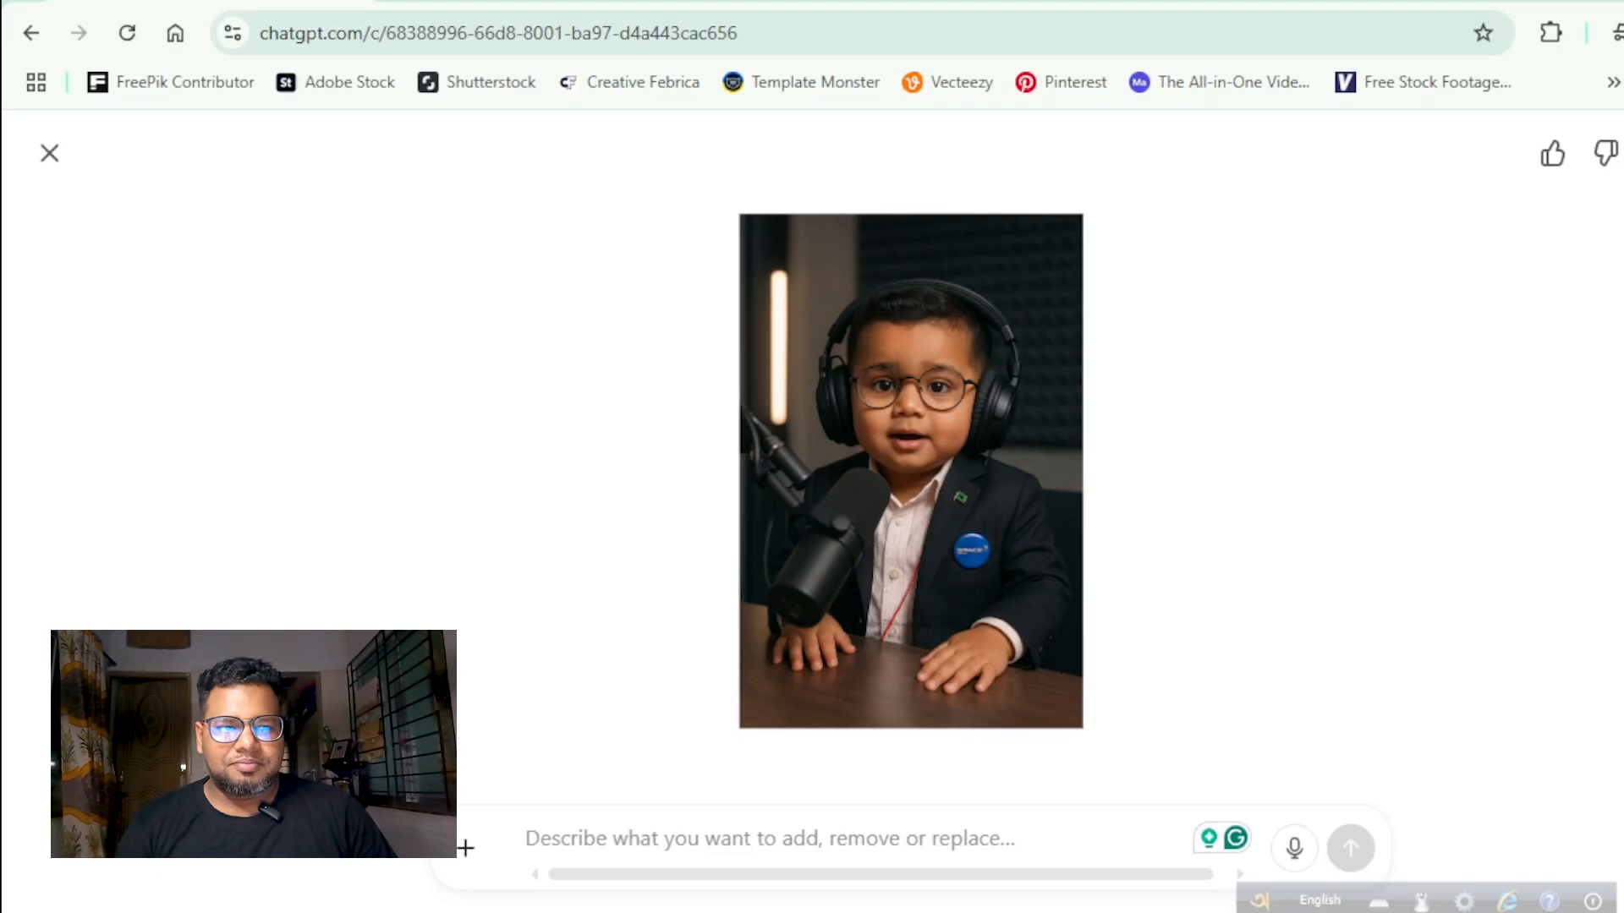
pyautogui.click(49, 153)
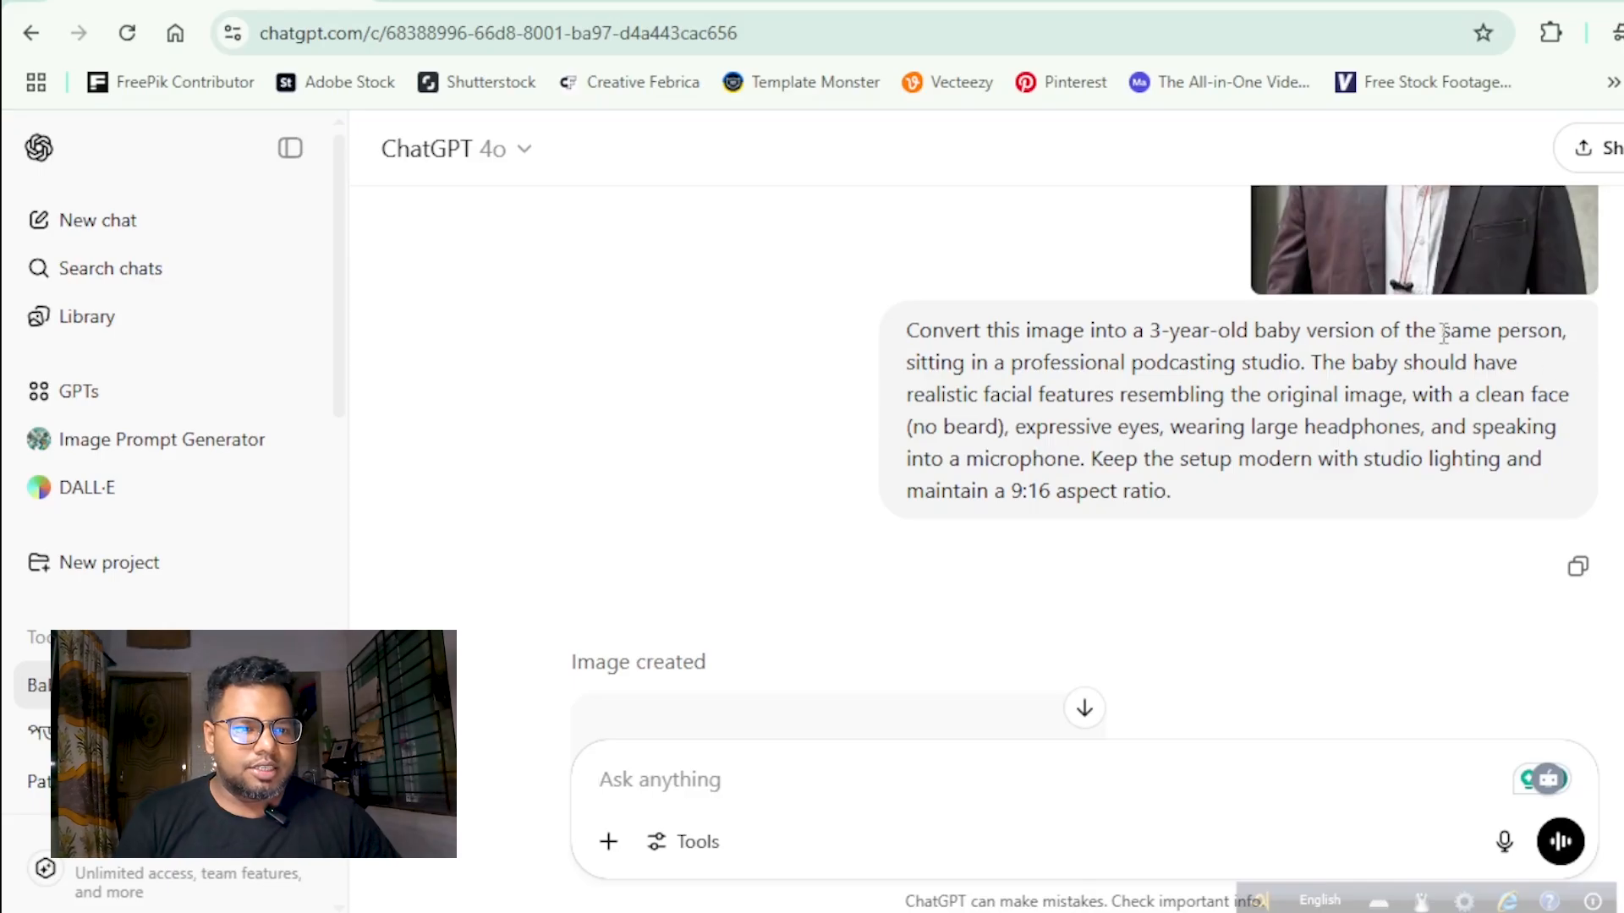
pyautogui.moveTo(1446, 341); pyautogui.dragTo(1564, 334)
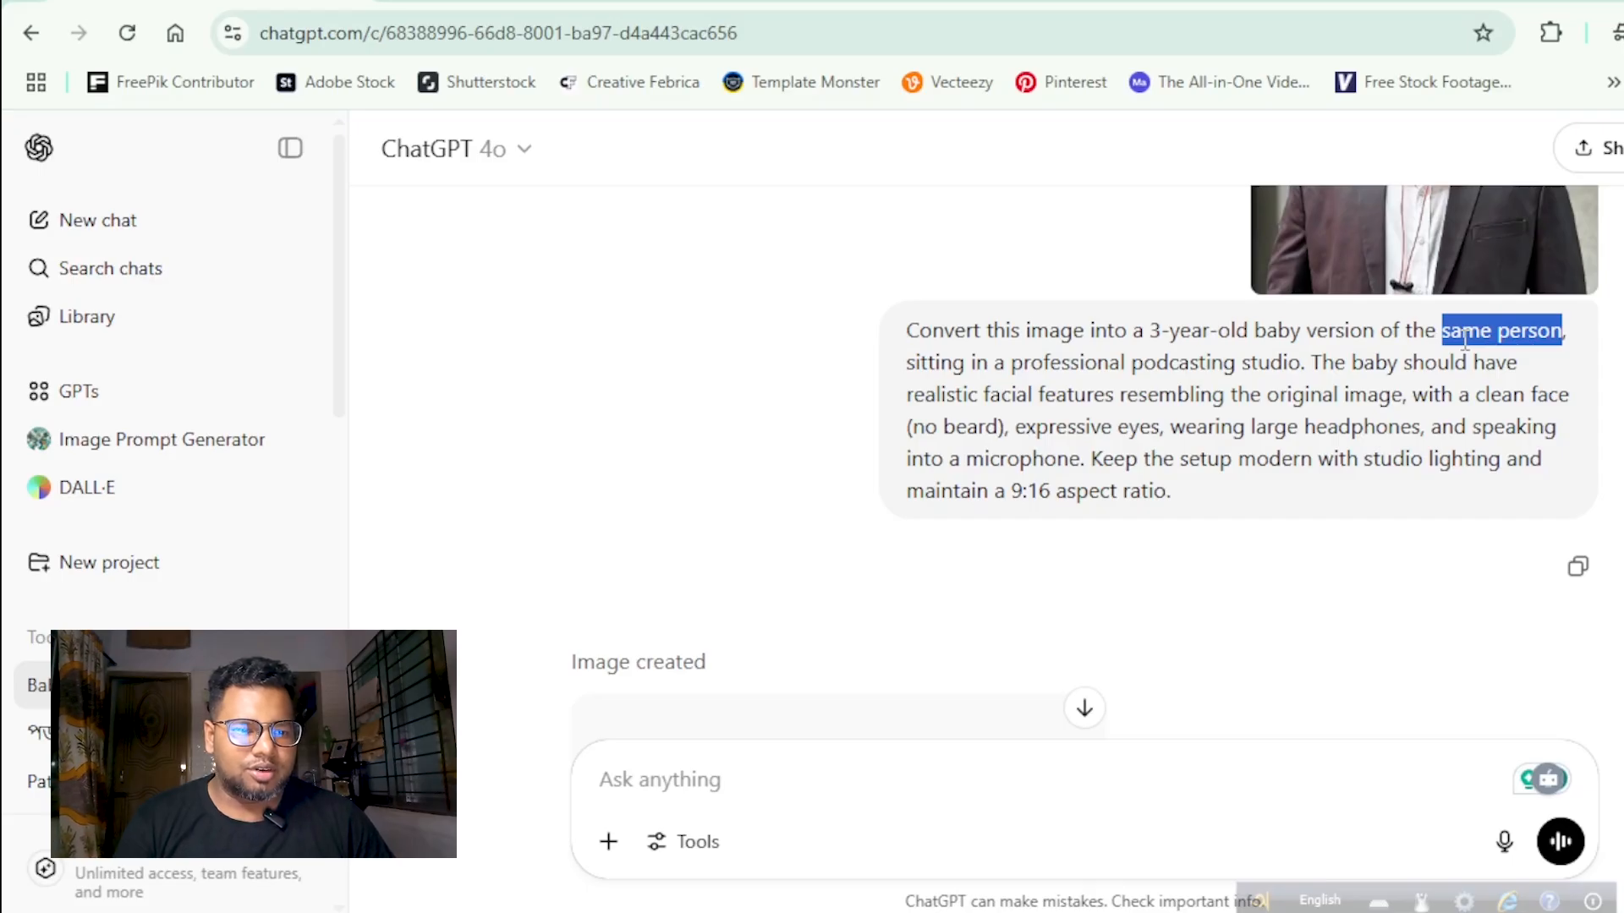
pyautogui.moveTo(1447, 340); pyautogui.dragTo(1493, 343)
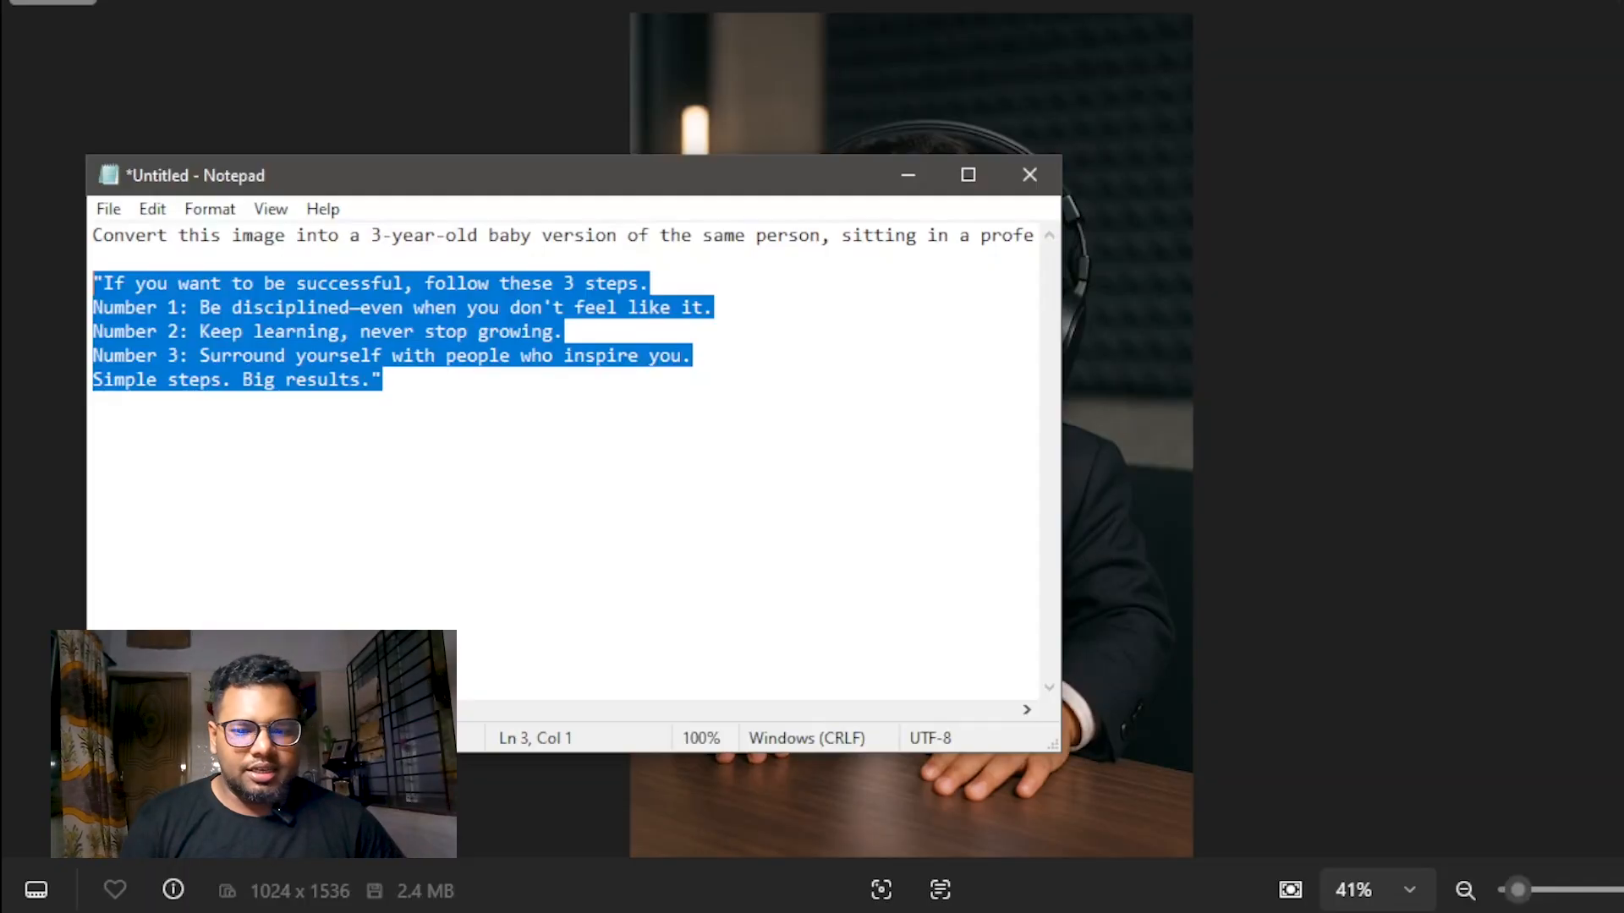
# Copy the Notepad script from "If you want to be successful, follow these 3 steps." through "Simple steps. Big results.".
pyautogui.click(424, 409)
pyautogui.moveTo(423, 410); pyautogui.dragTo(97, 288)
pyautogui.hotkey('ctrl', 'c')
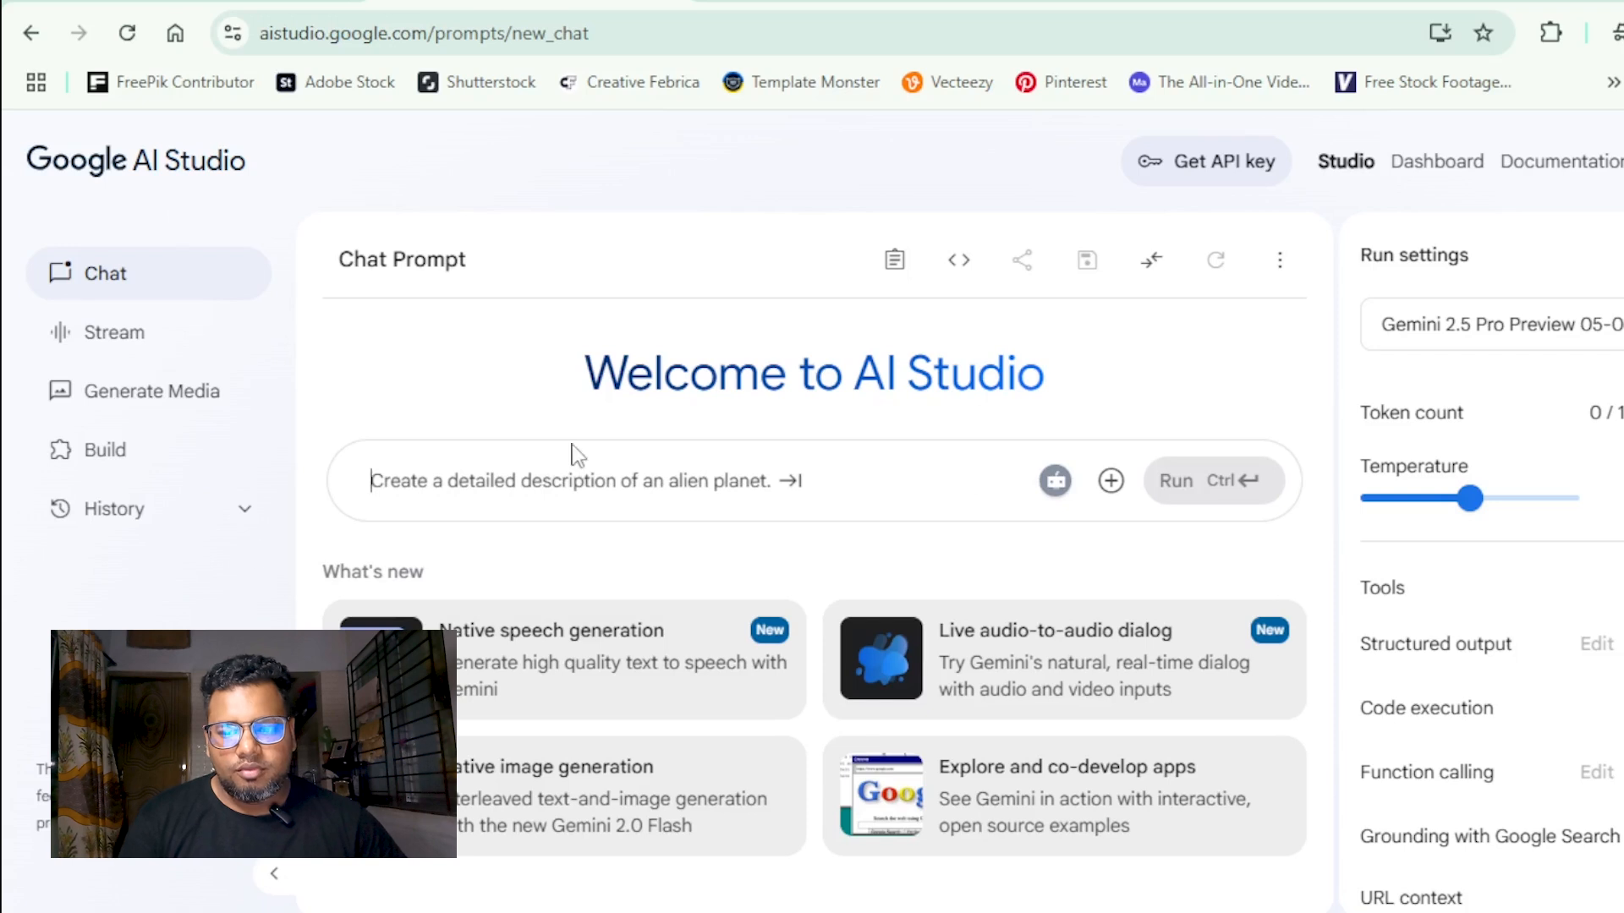
# Open native speech generation in Google AI Studio, choose single-speaker audio, and insert the copied success script as the text.
pyautogui.click(572, 677)
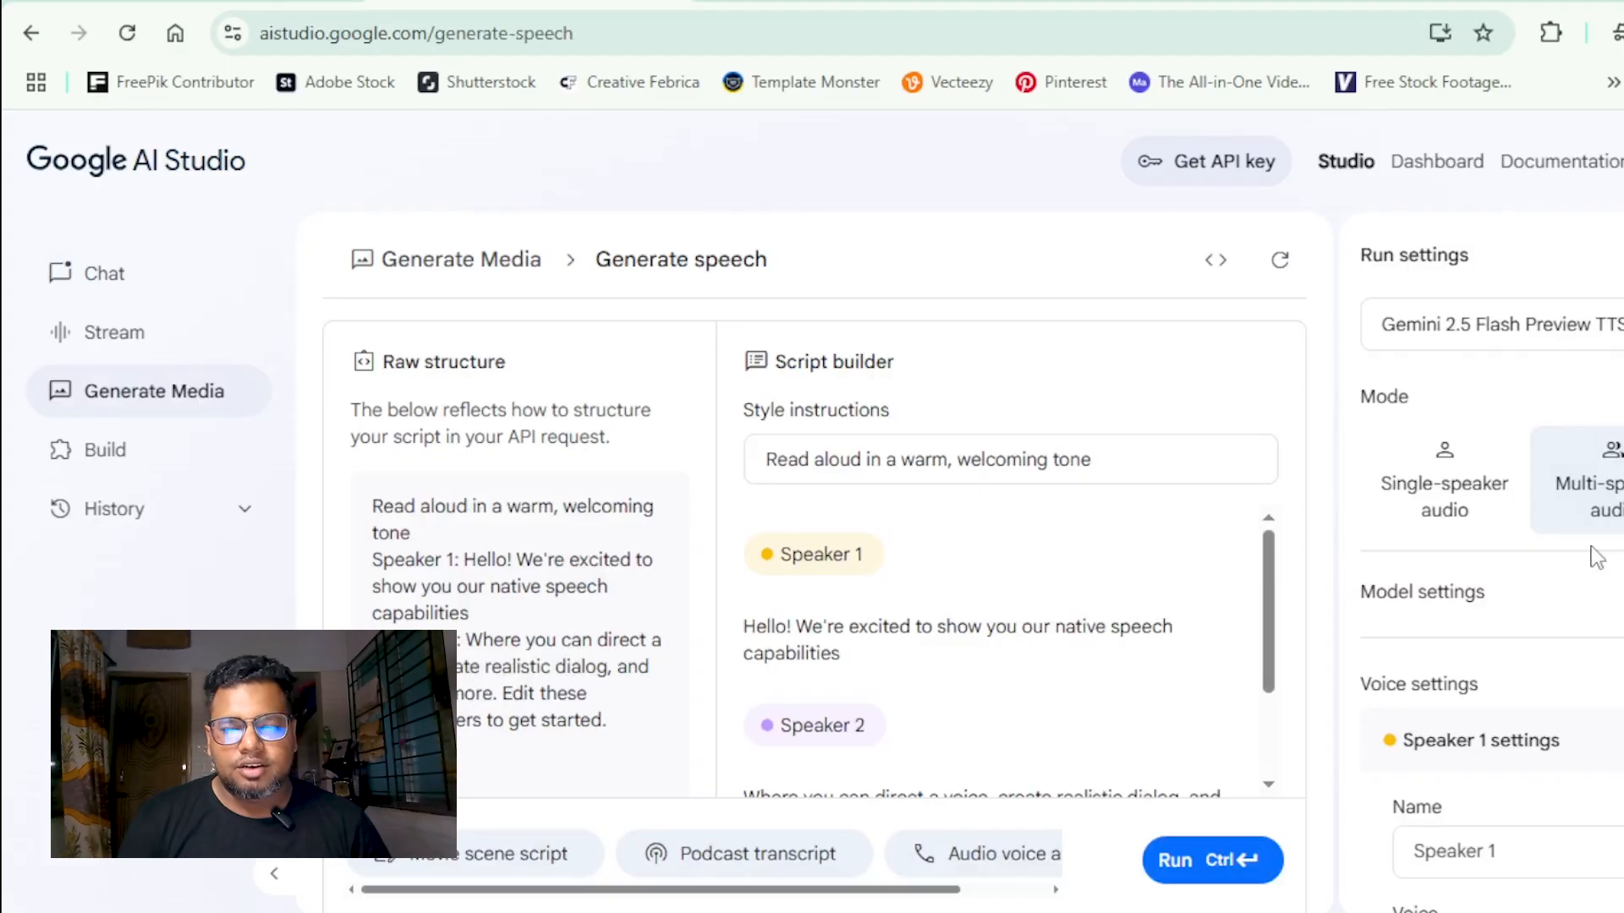
pyautogui.click(1453, 499)
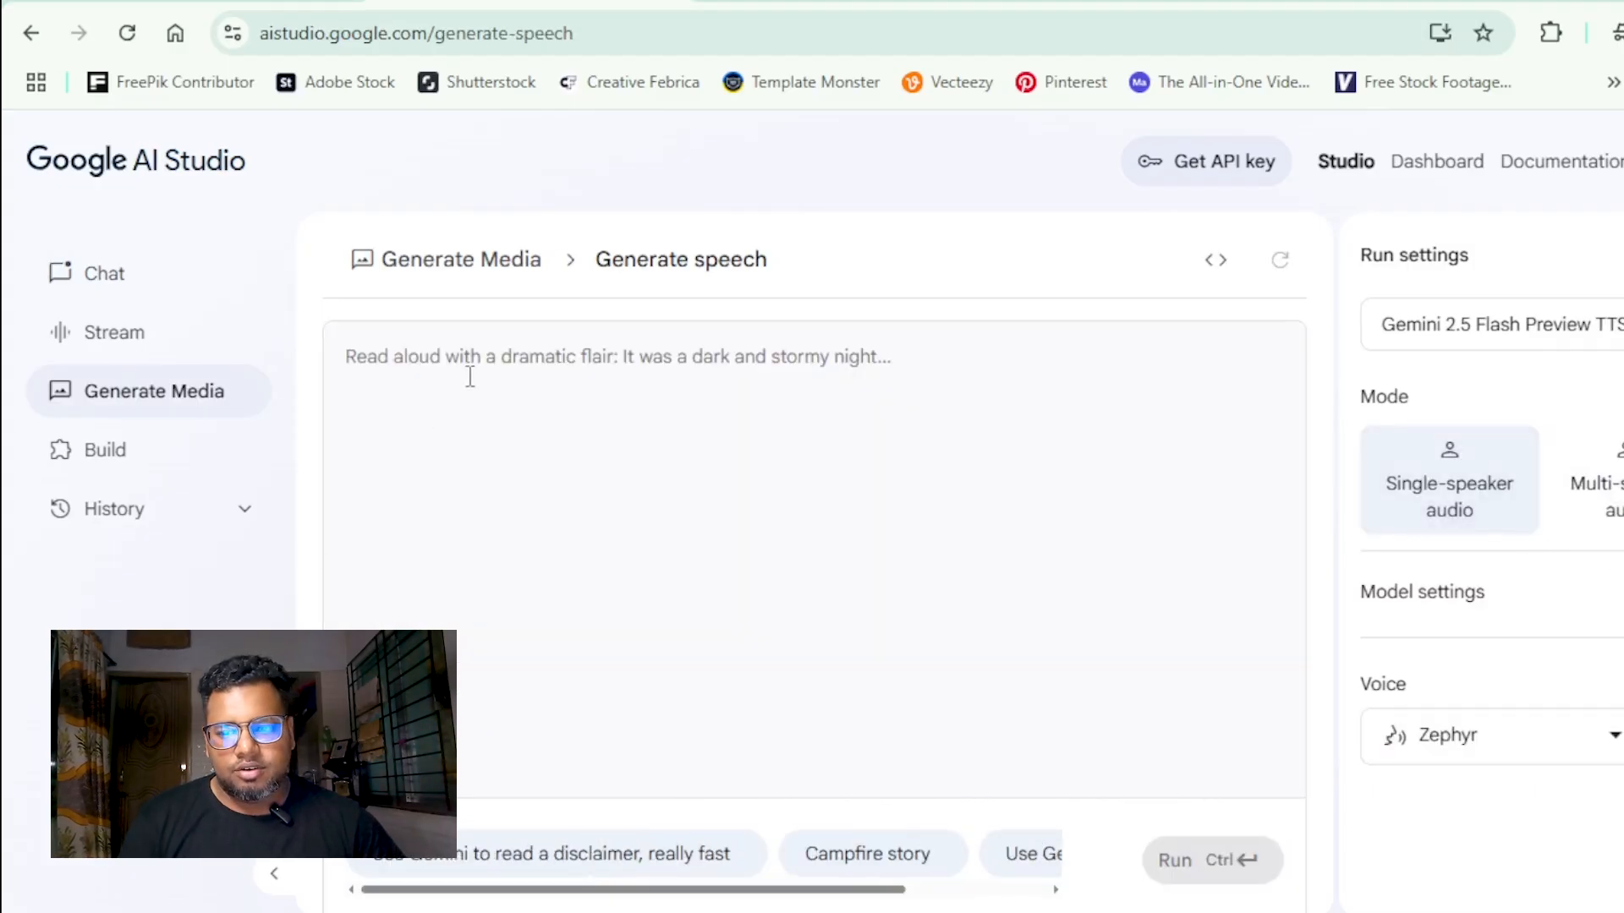
pyautogui.click(467, 376)
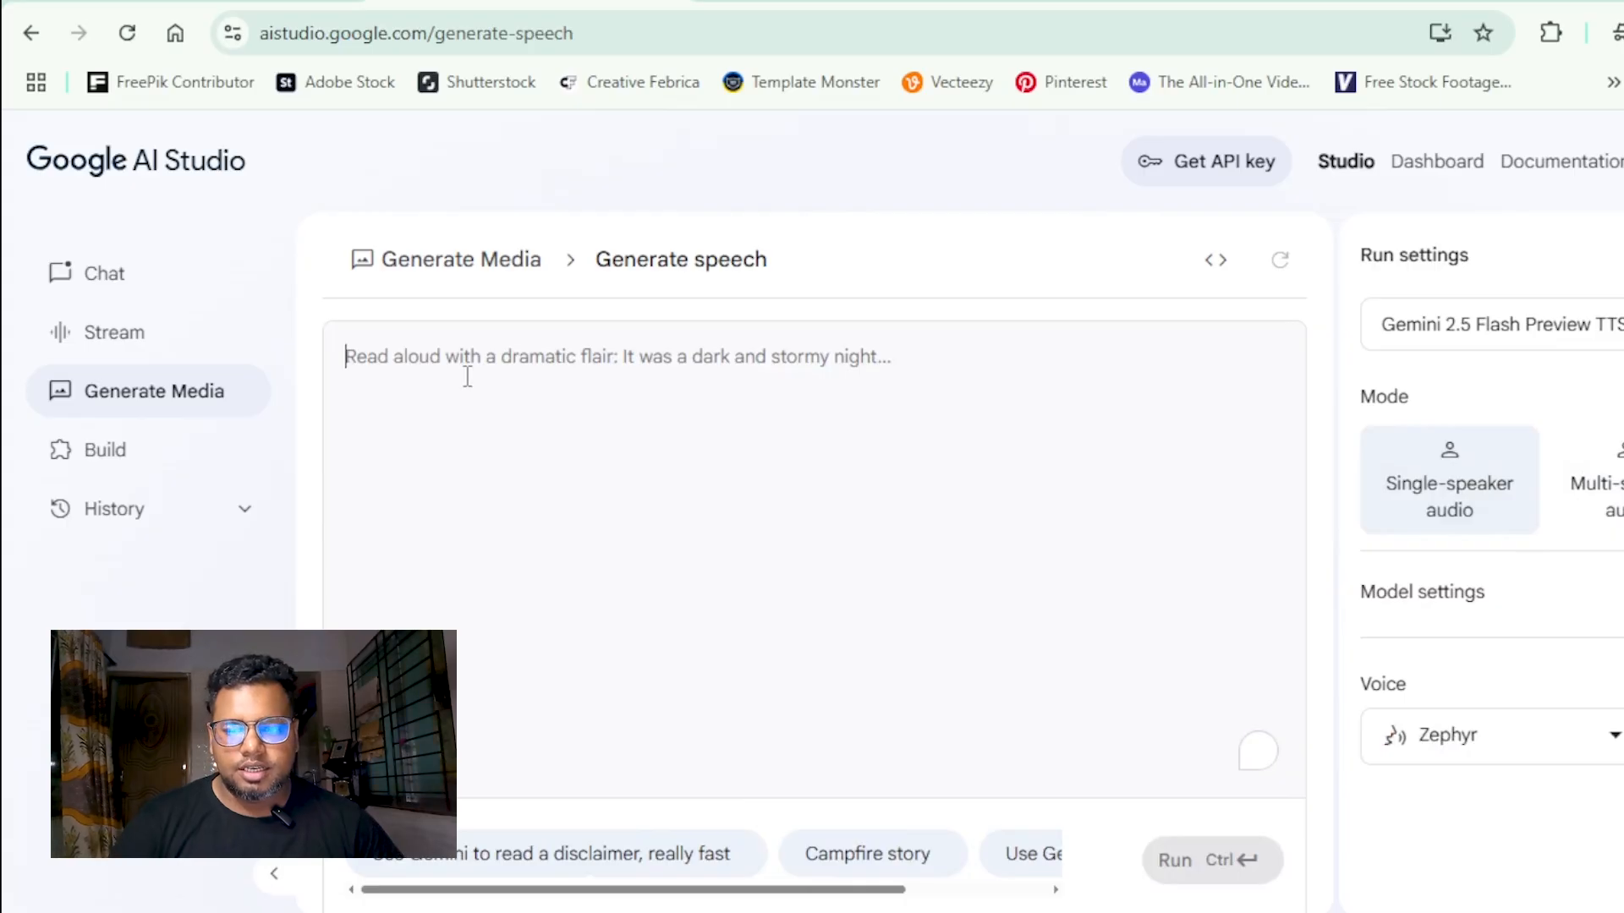
pyautogui.hotkey('ctrl', 'v')
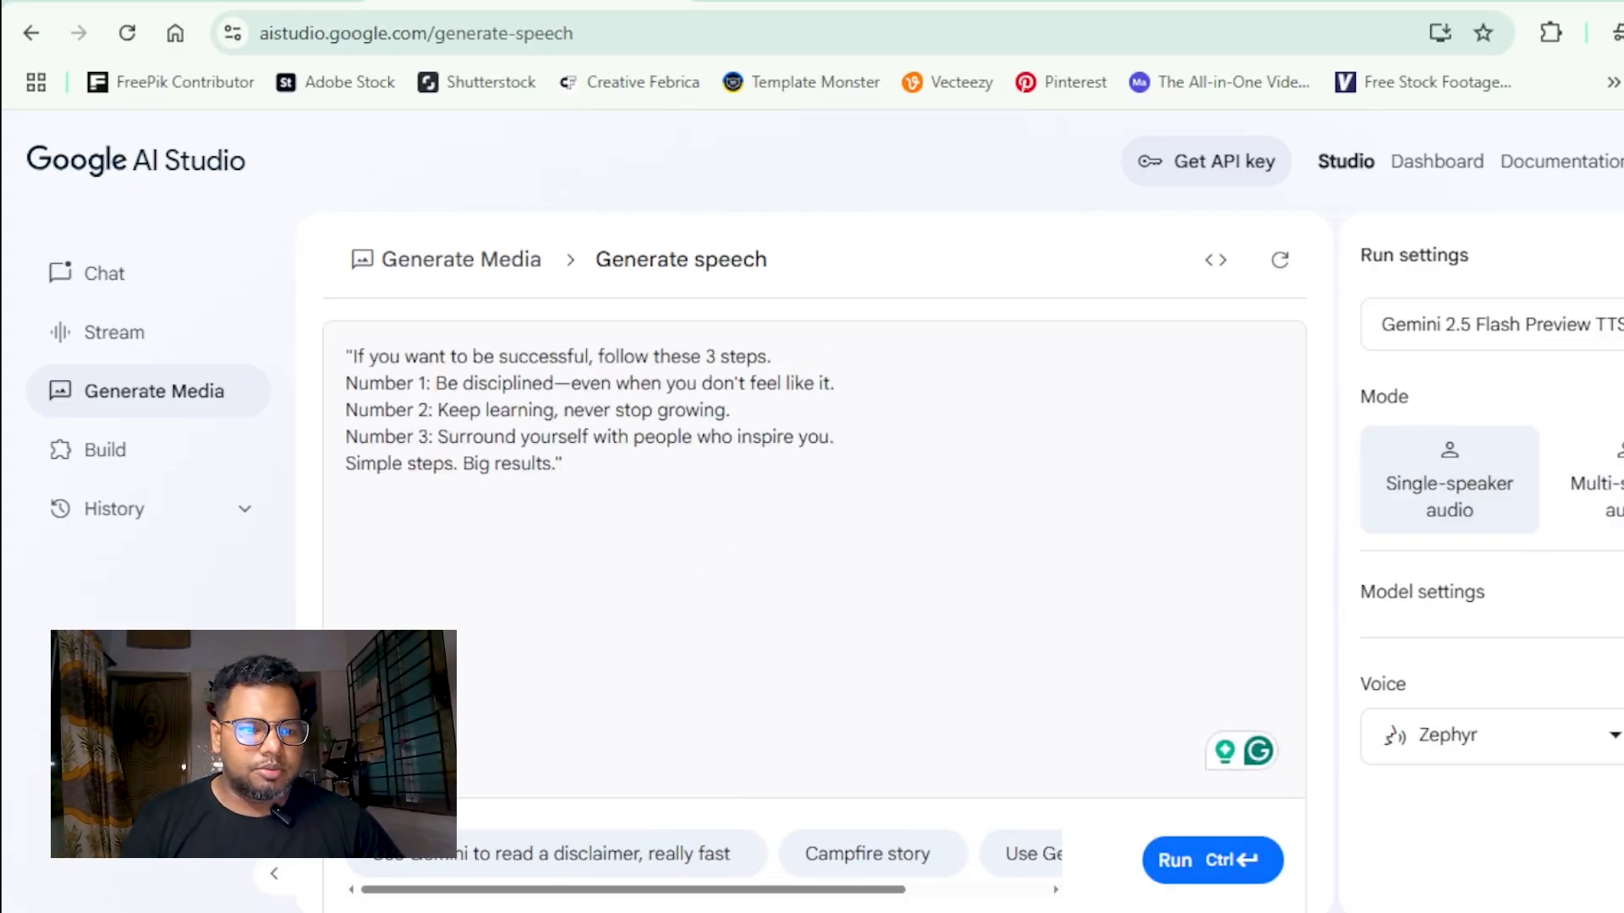
# Preview the Puck and Charon voices, select Charon, and generate the speech from the script.
pyautogui.click(1429, 592)
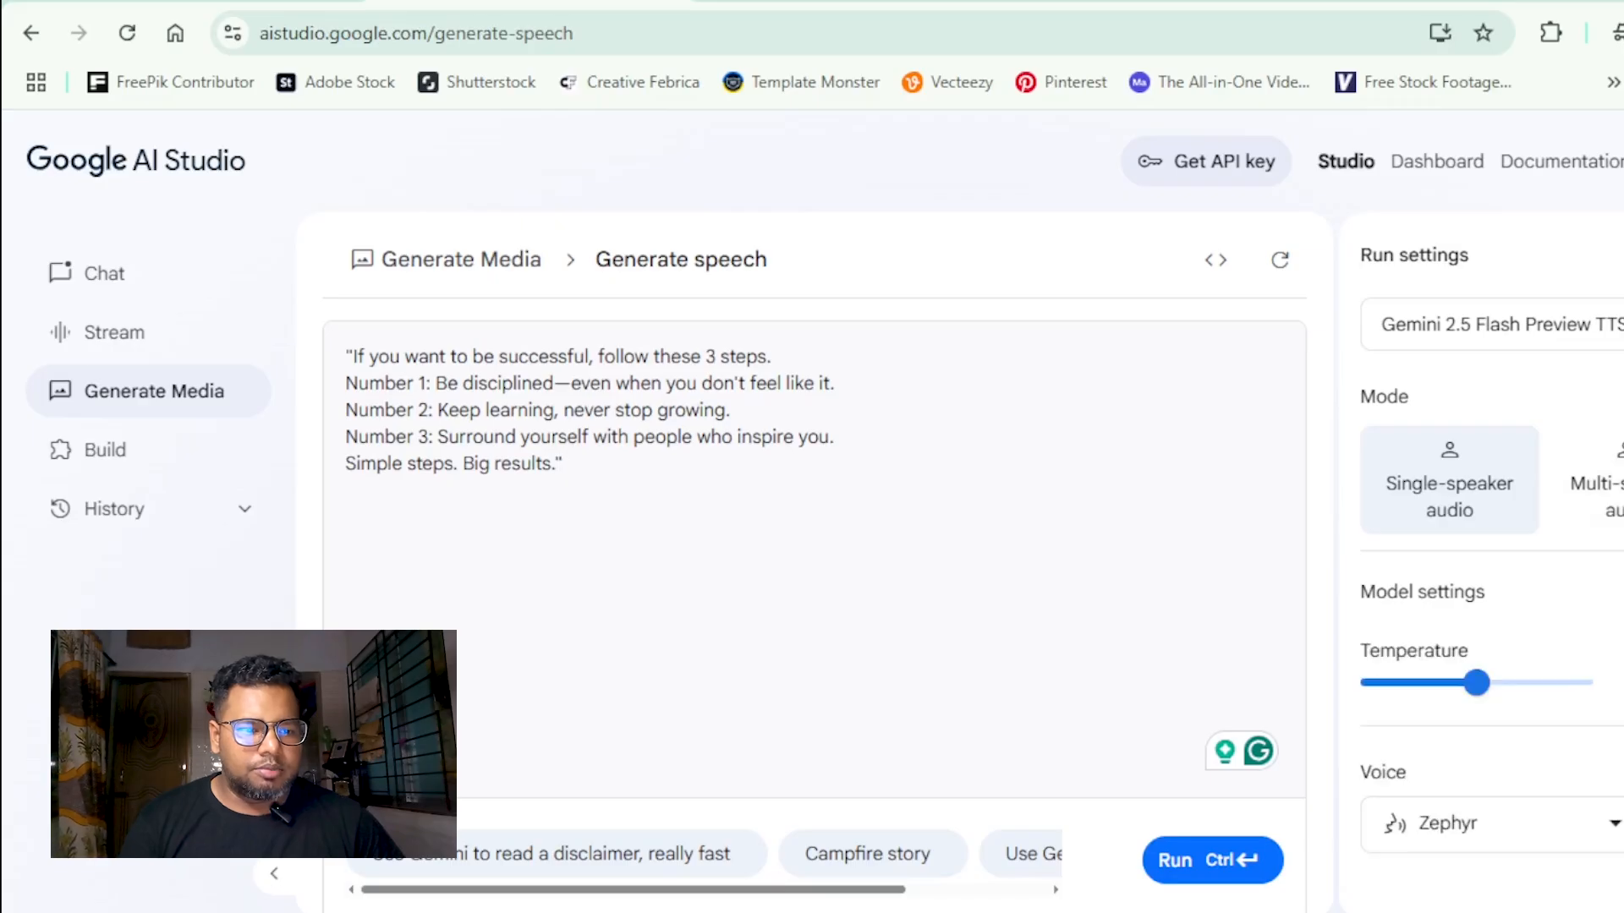
pyautogui.click(1573, 592)
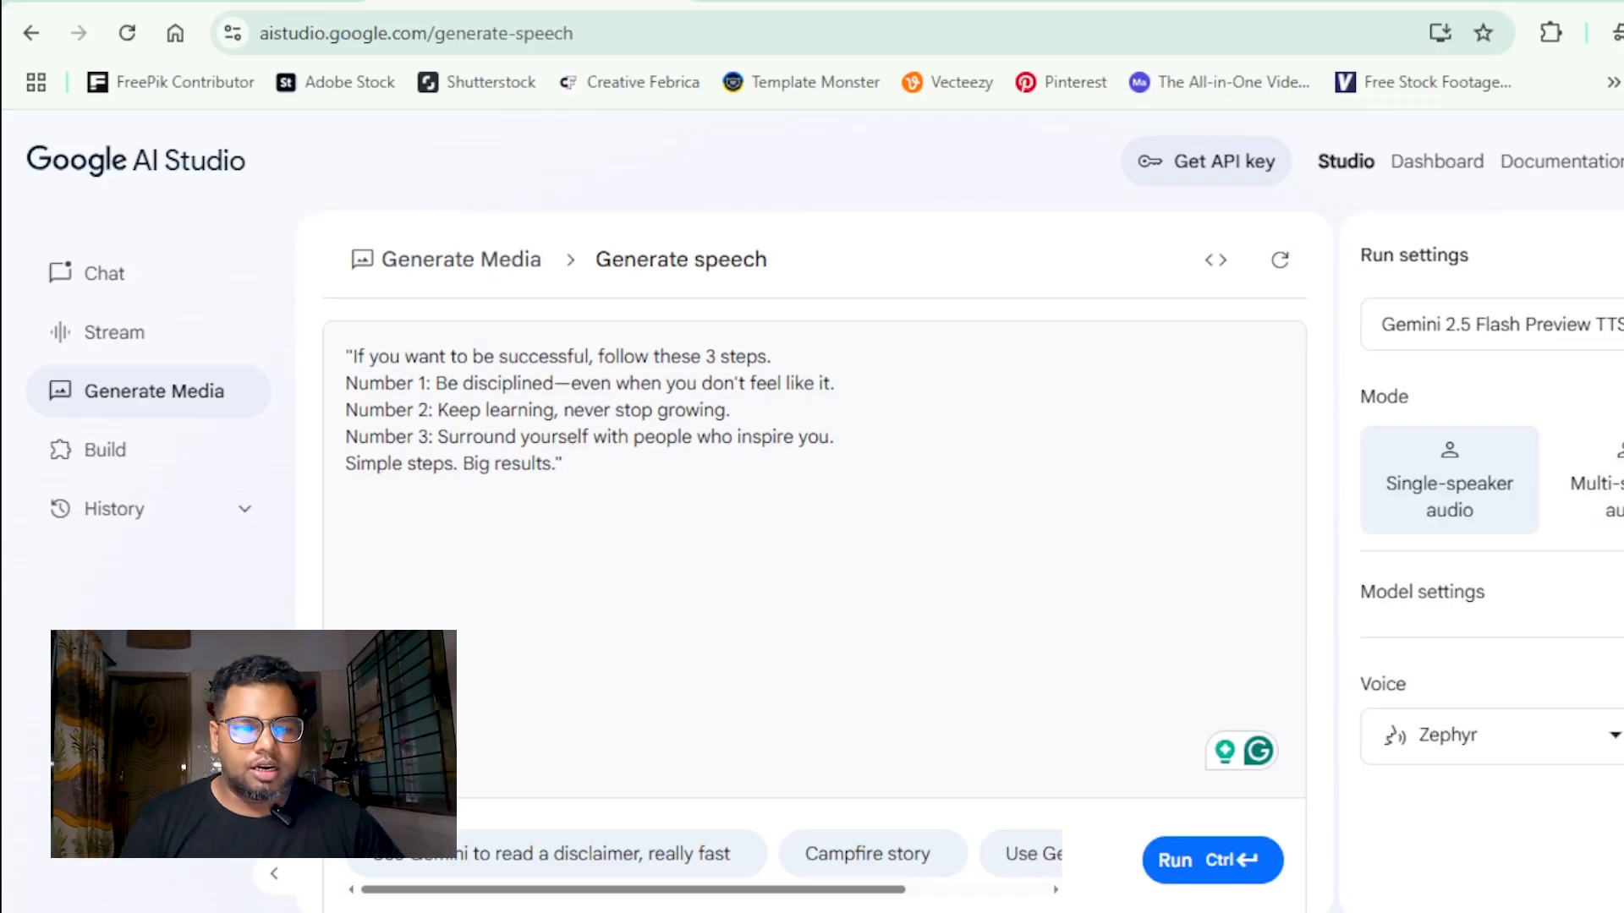
pyautogui.click(1614, 744)
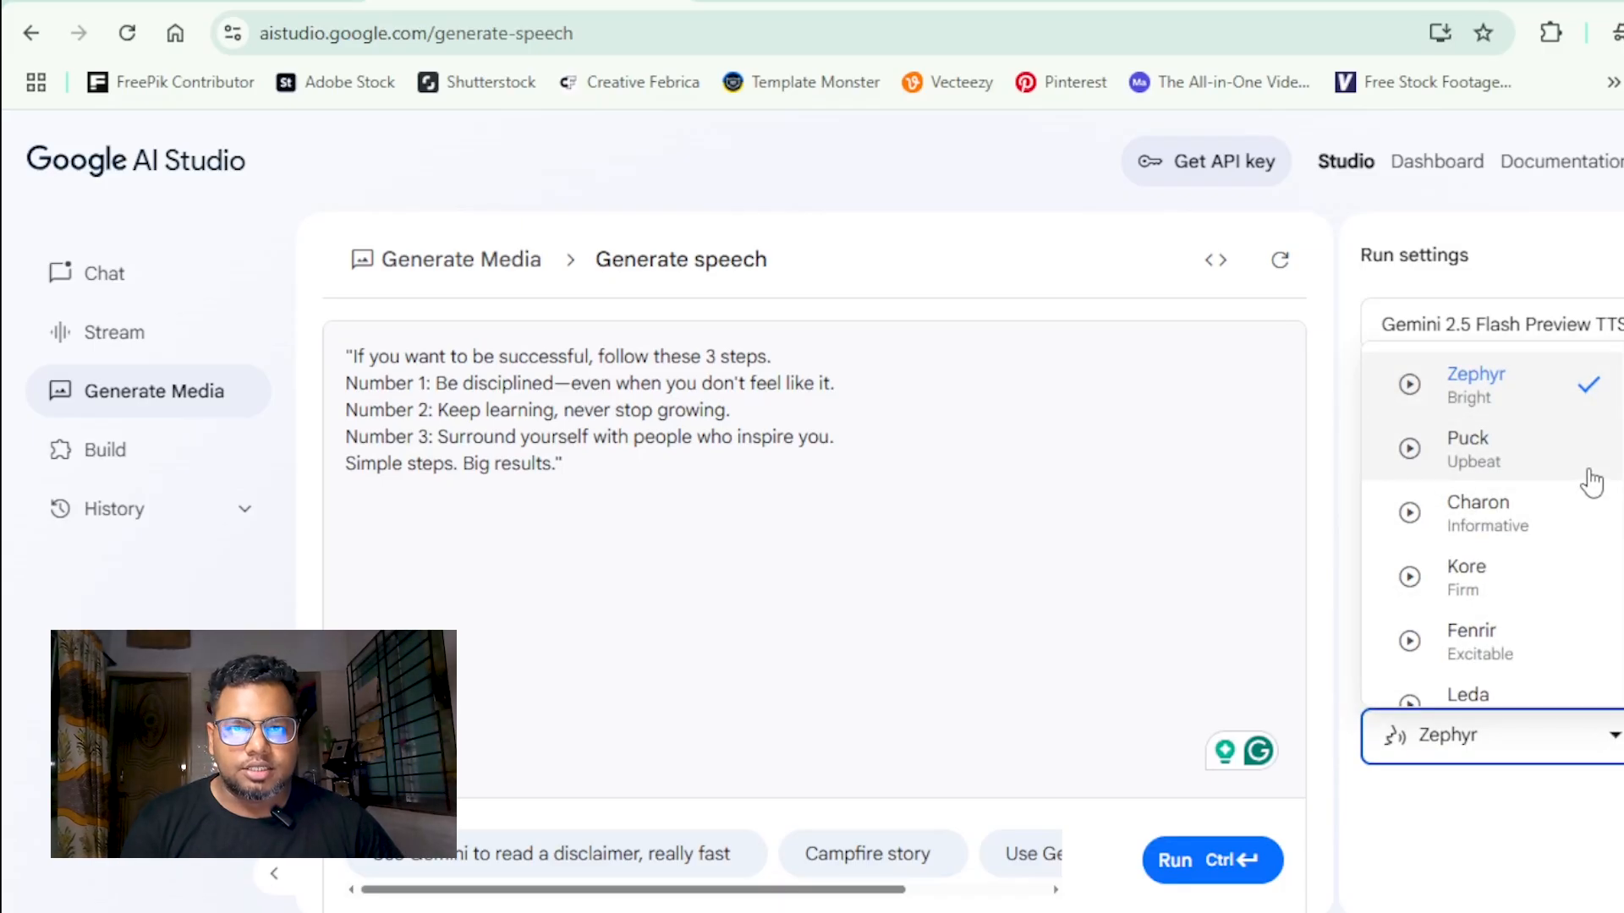
pyautogui.click(1410, 450)
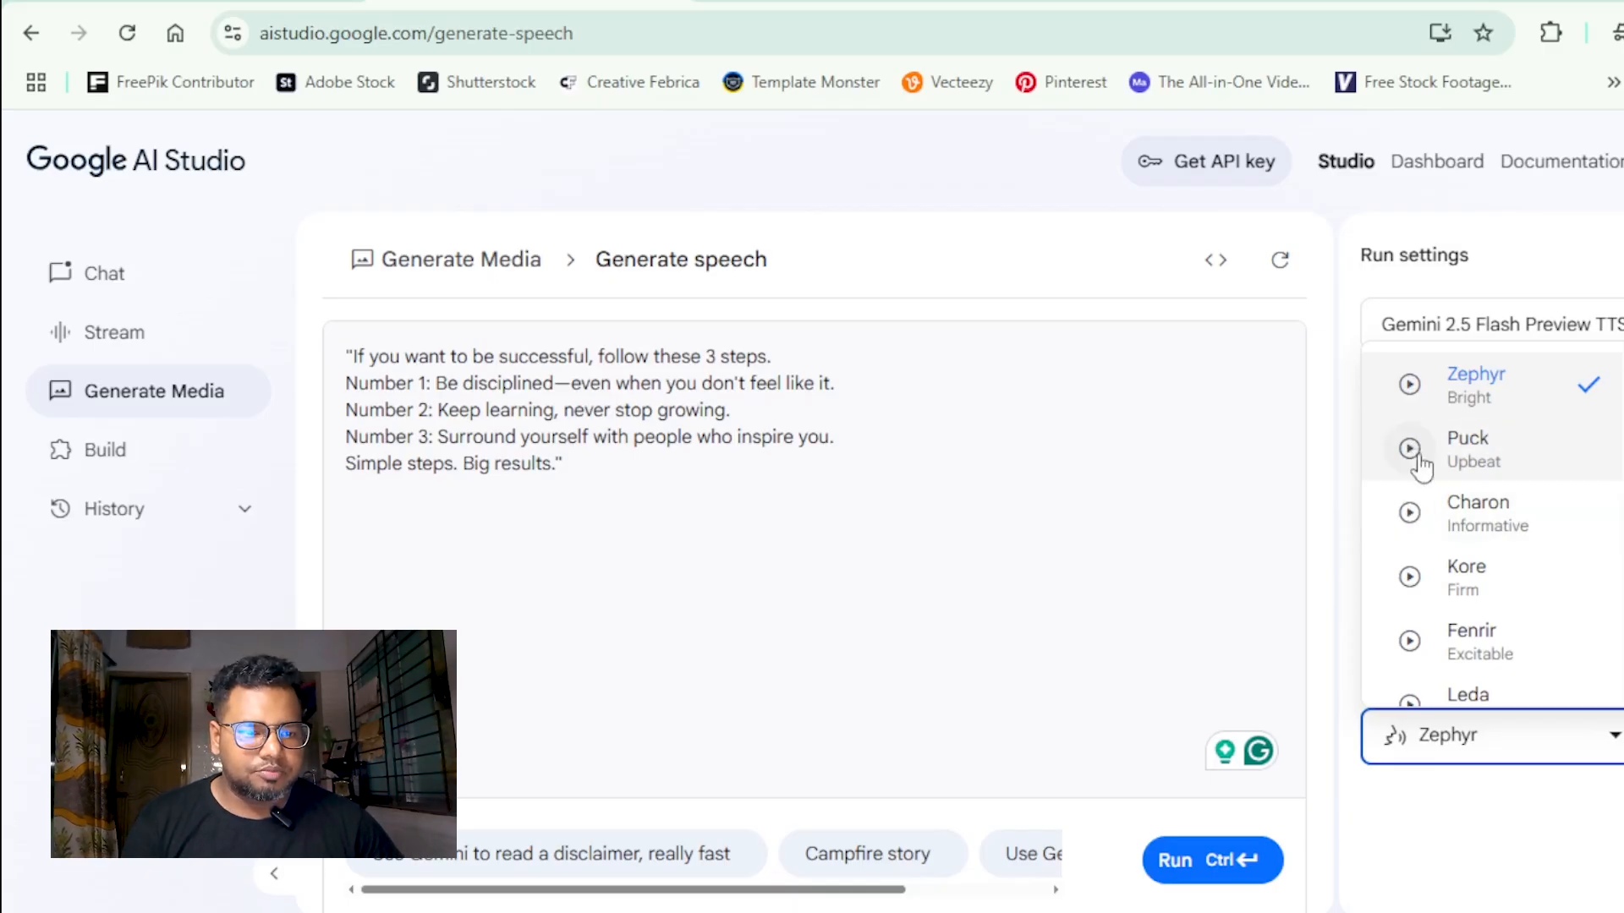
pyautogui.click(1411, 514)
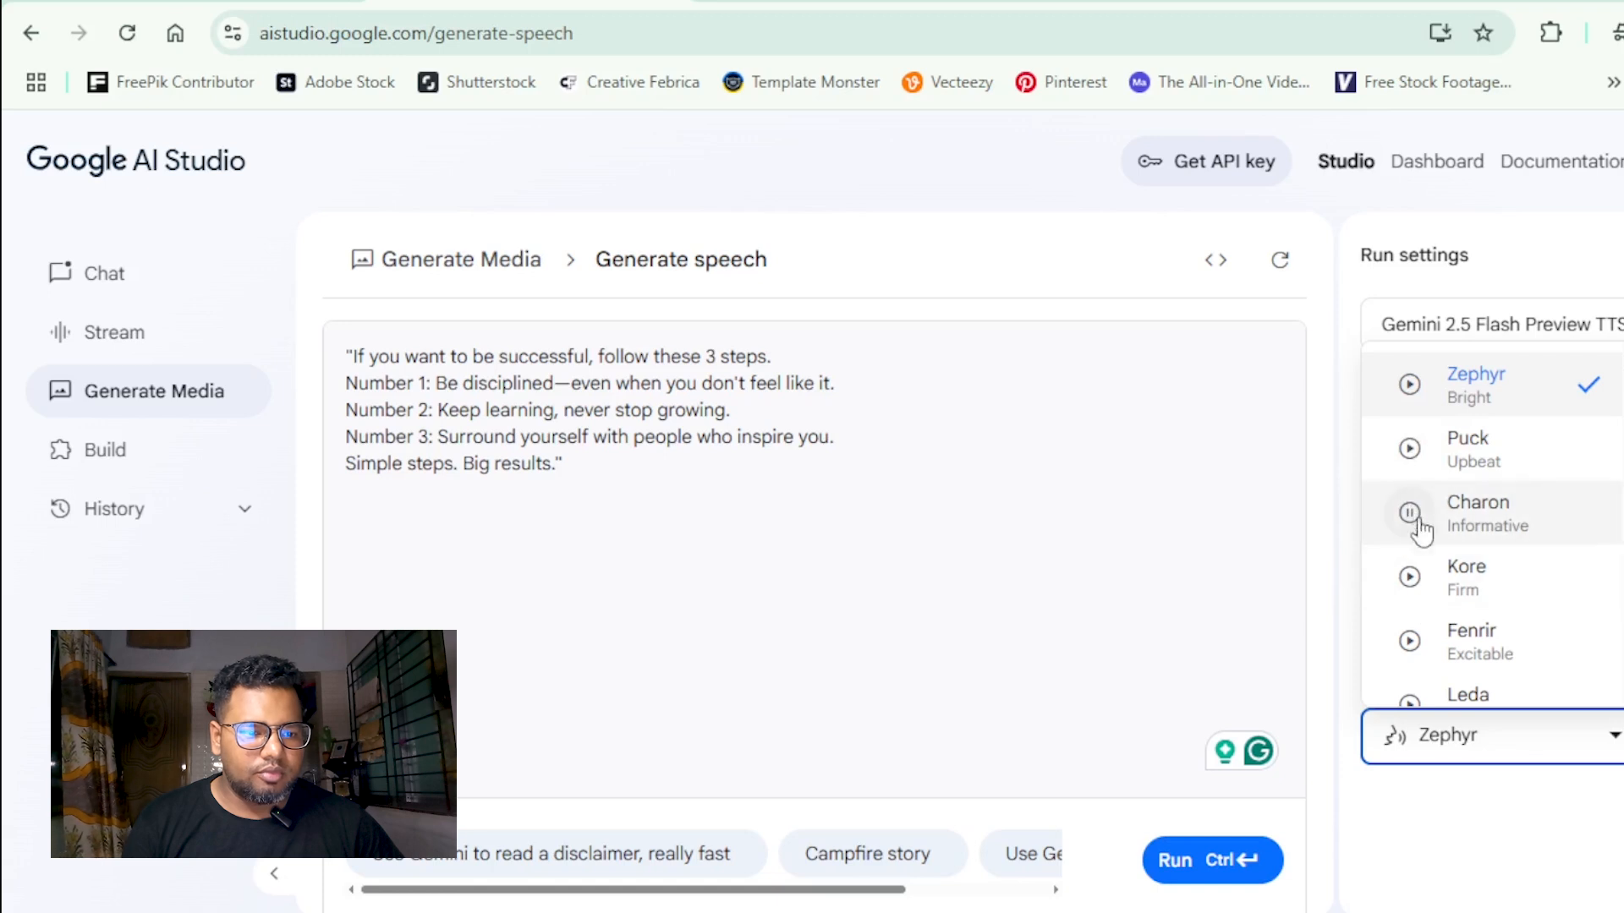
pyautogui.click(1505, 522)
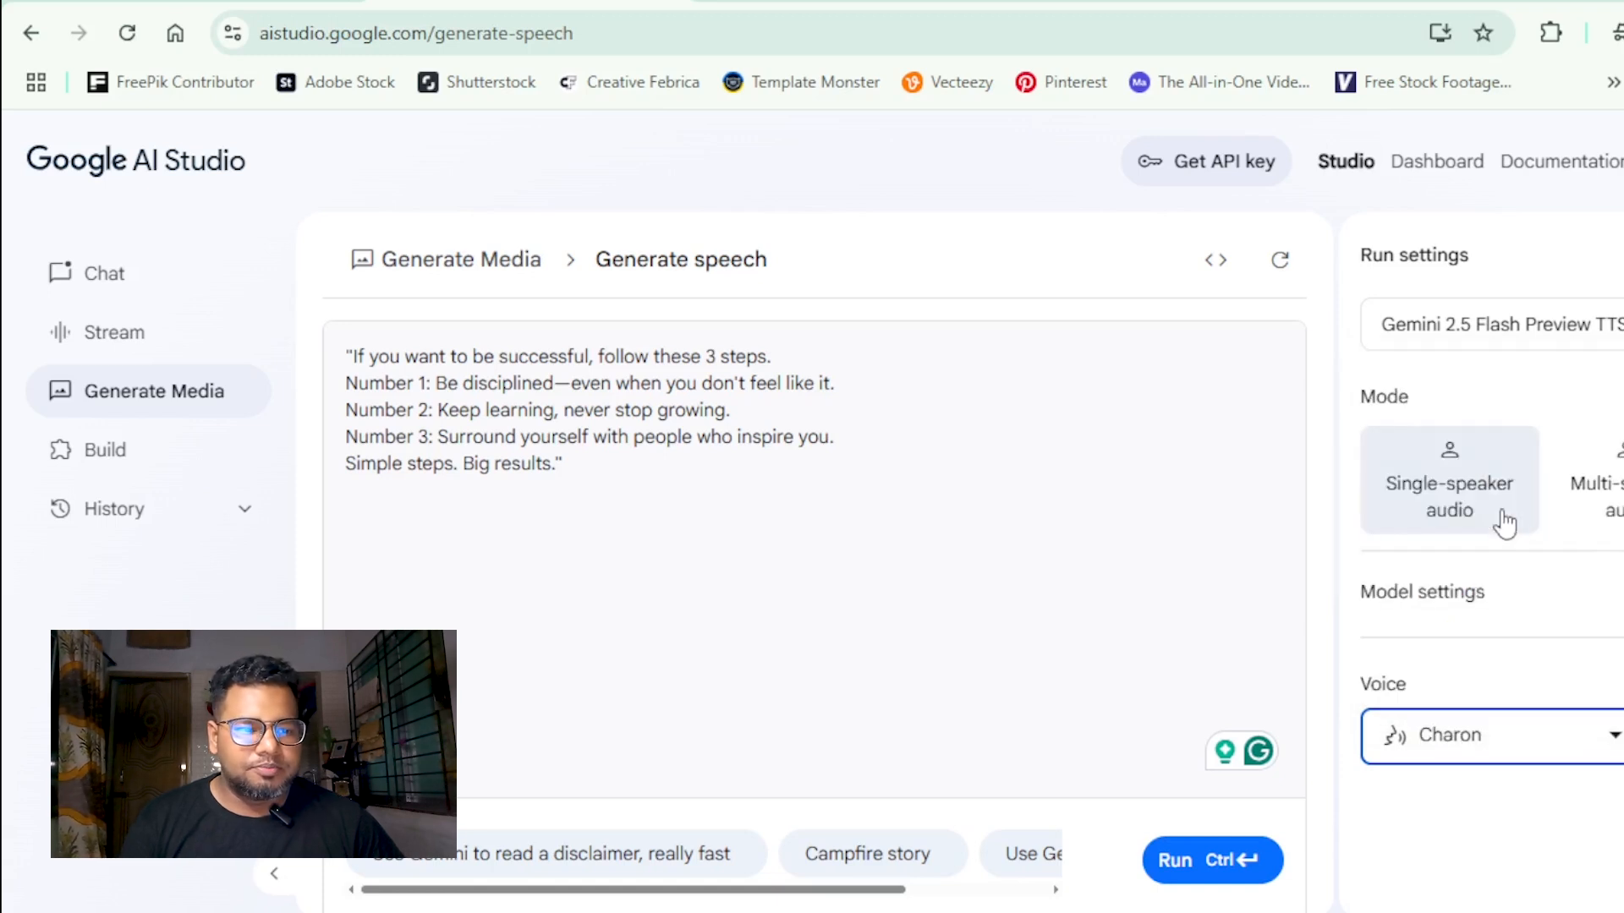
pyautogui.click(1180, 871)
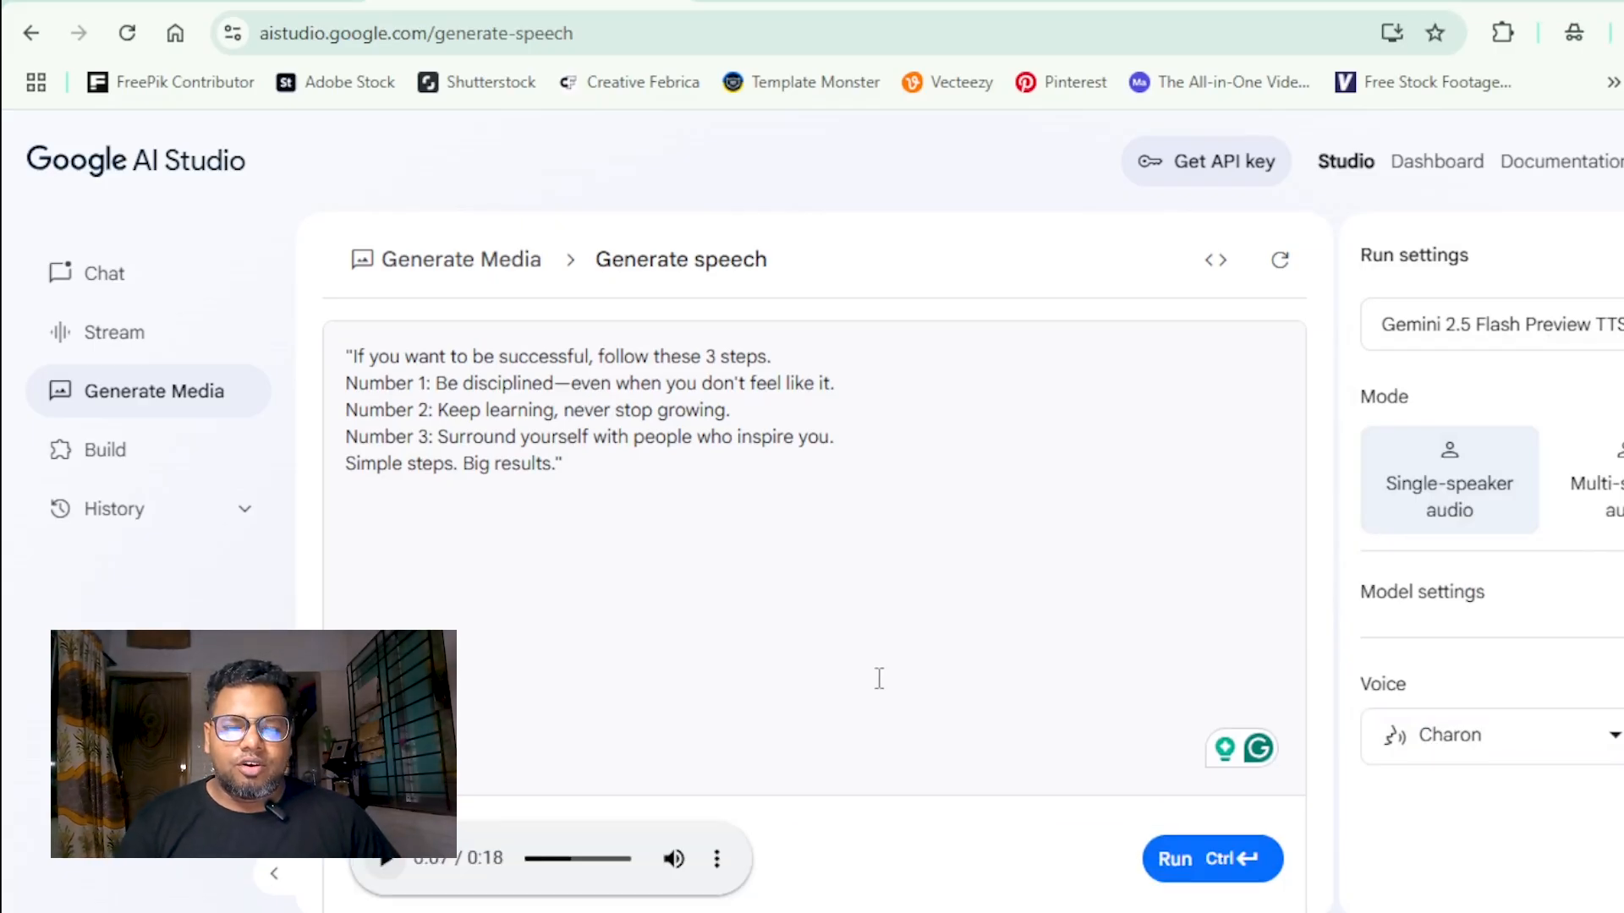
# Play part of the generated speech and download it as an audio file.
pyautogui.click(386, 861)
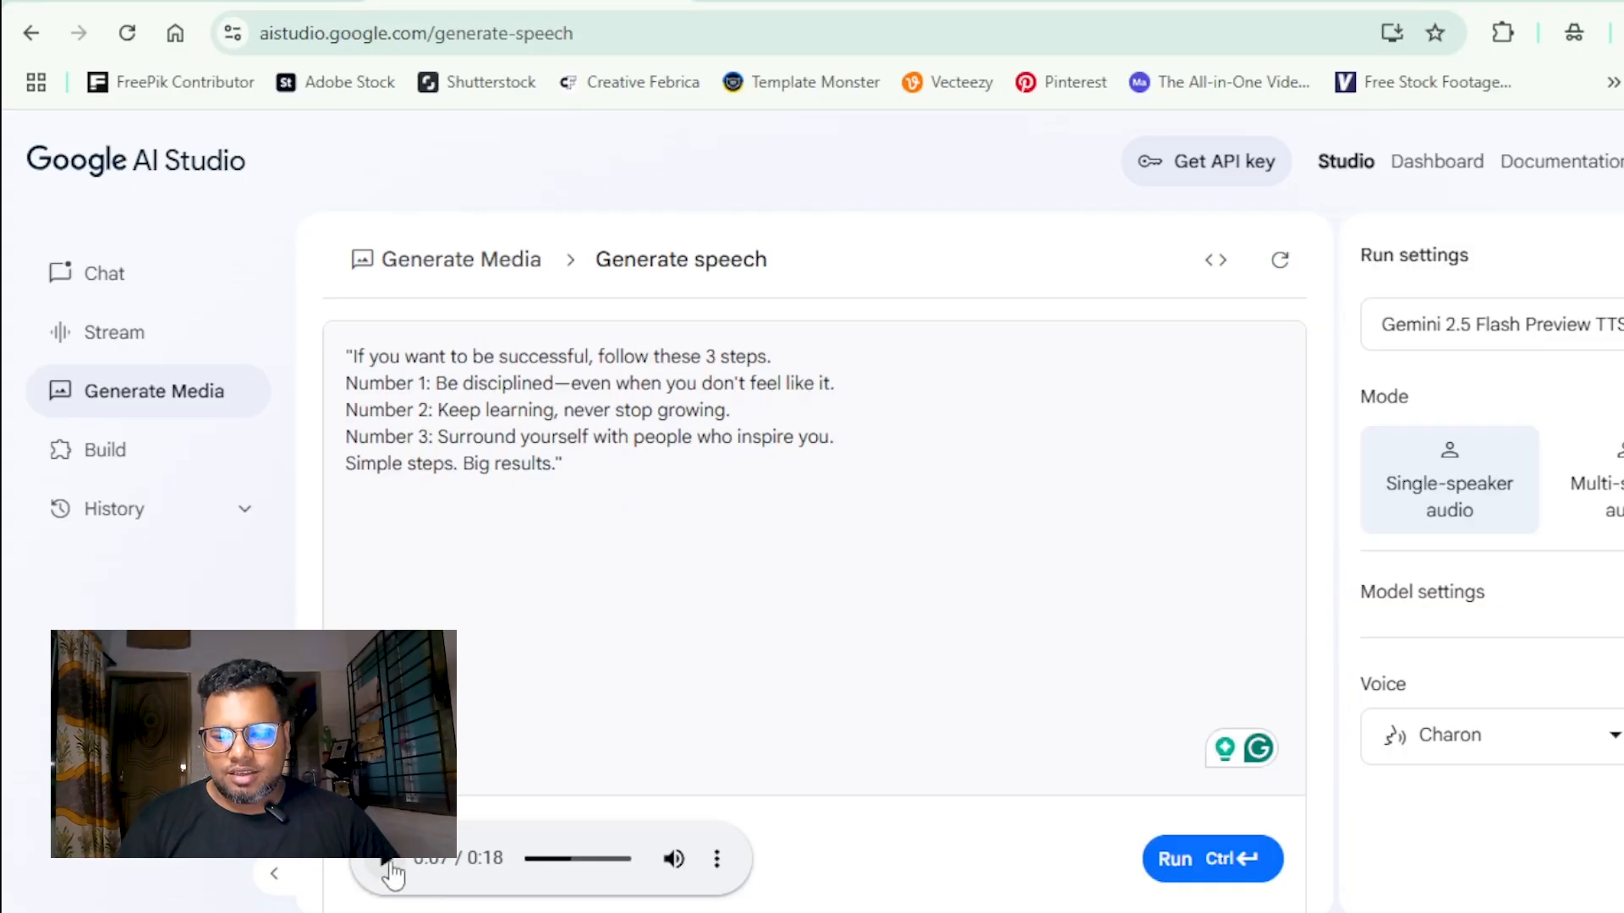
pyautogui.click(381, 867)
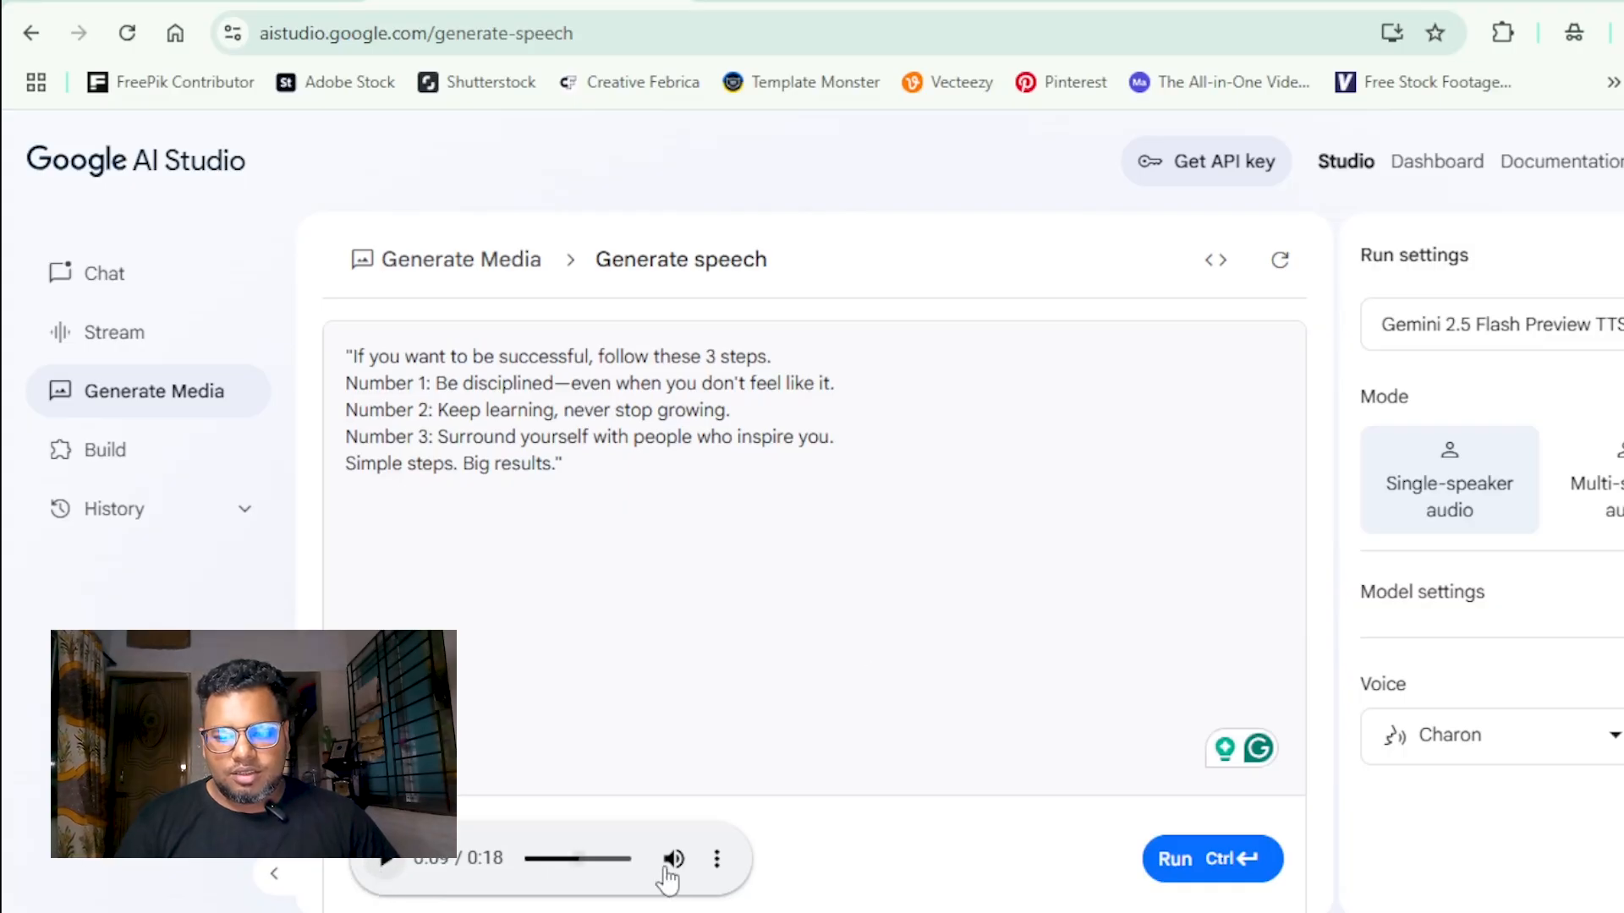
pyautogui.click(718, 872)
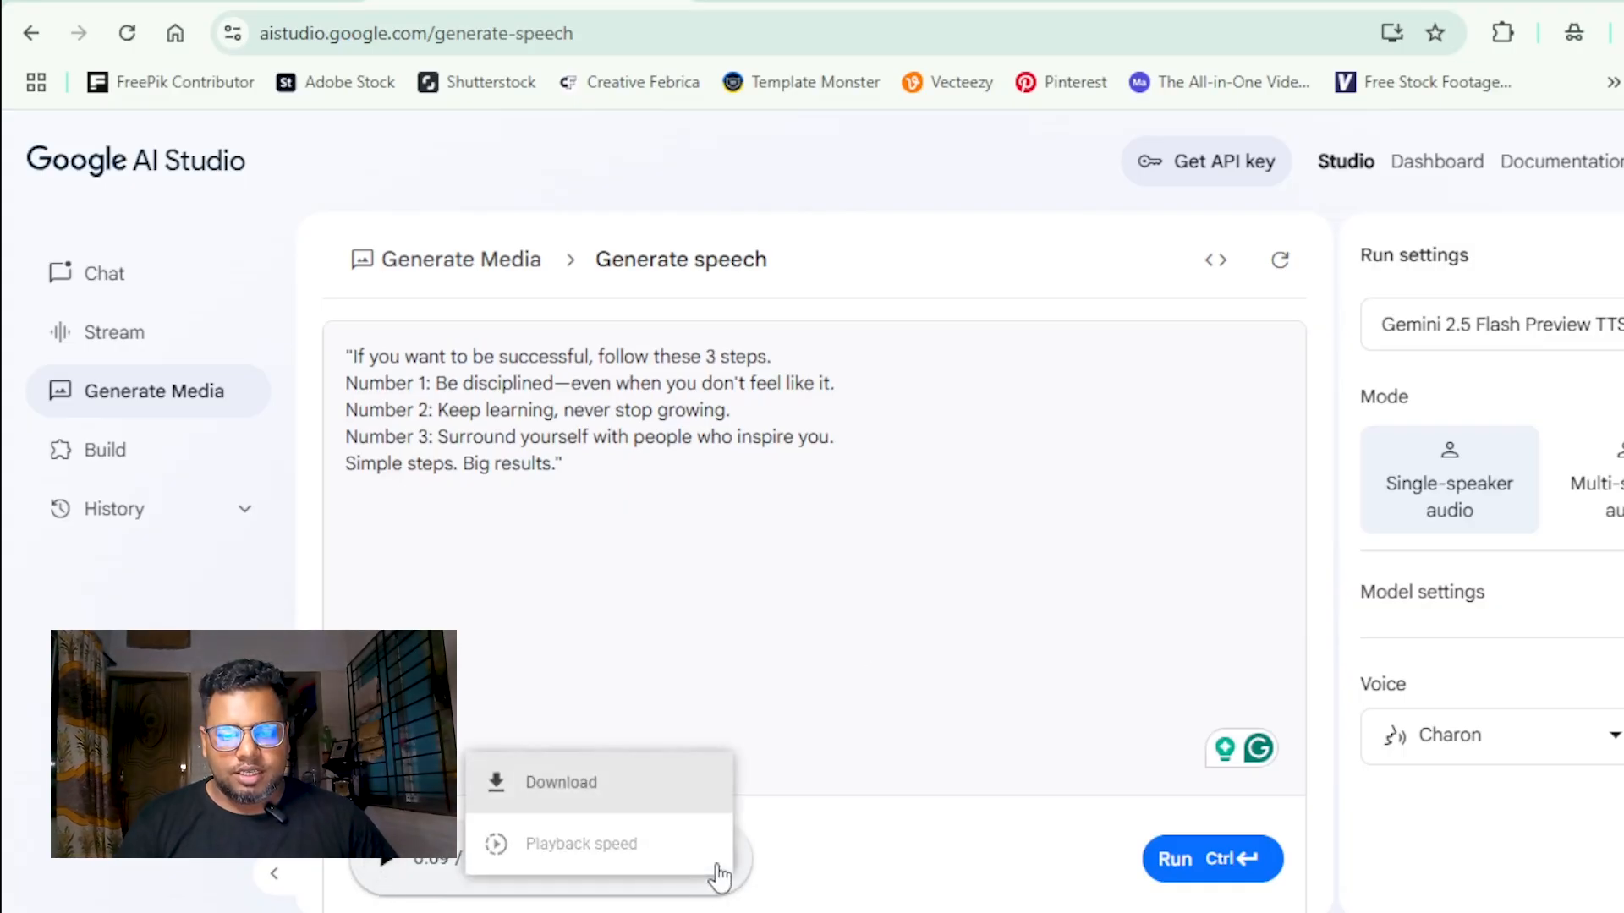
pyautogui.click(563, 784)
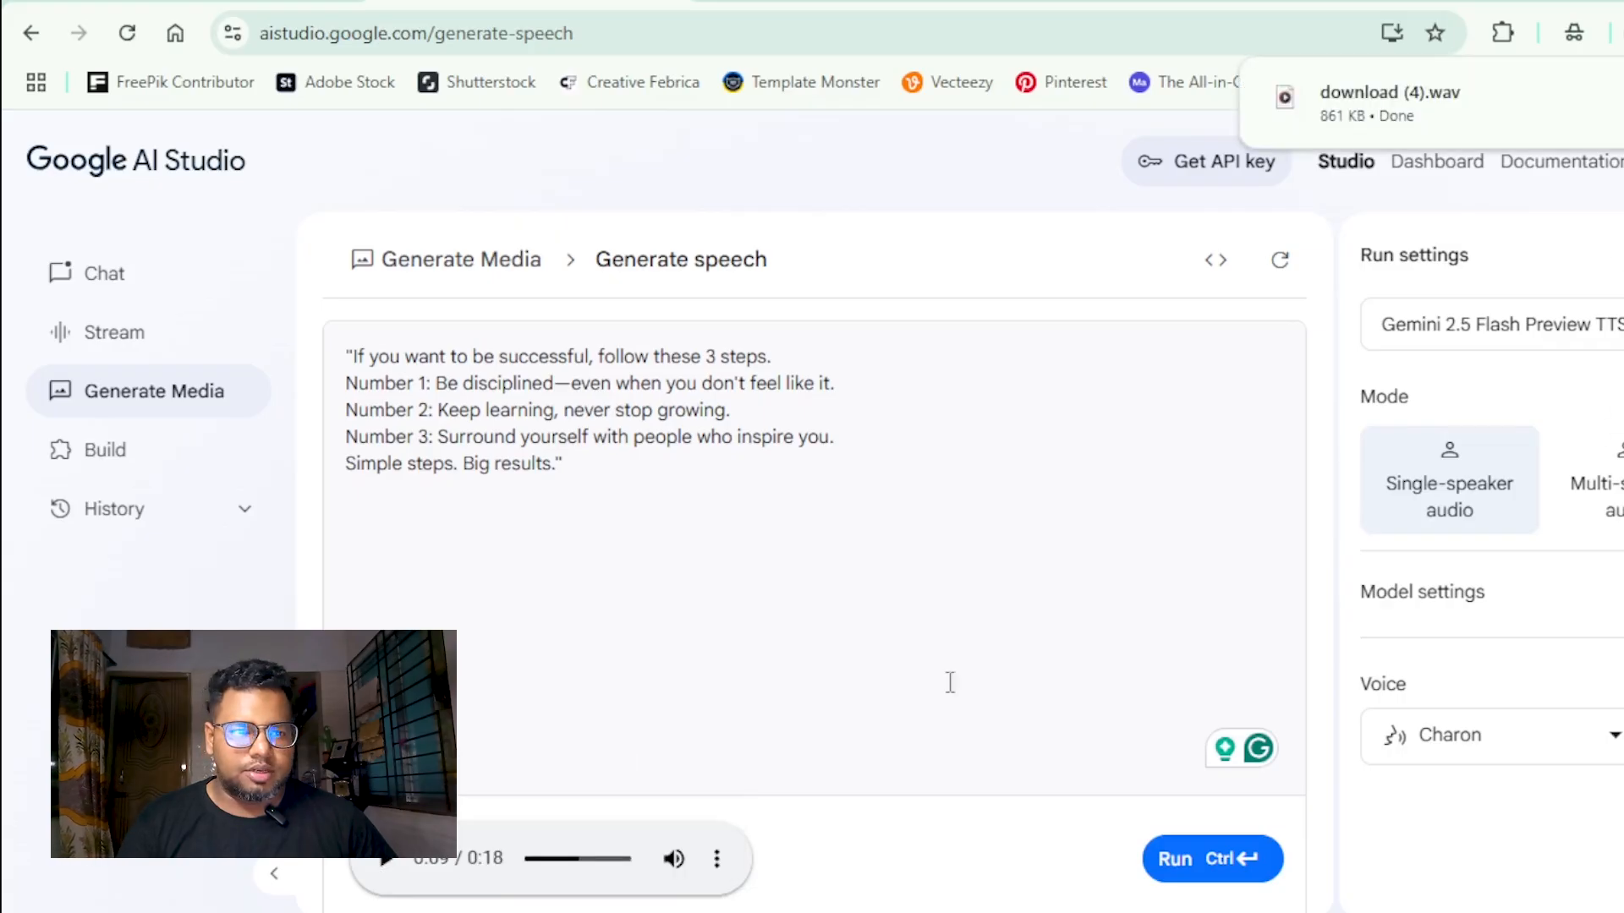
pyautogui.moveTo(1575, 100)
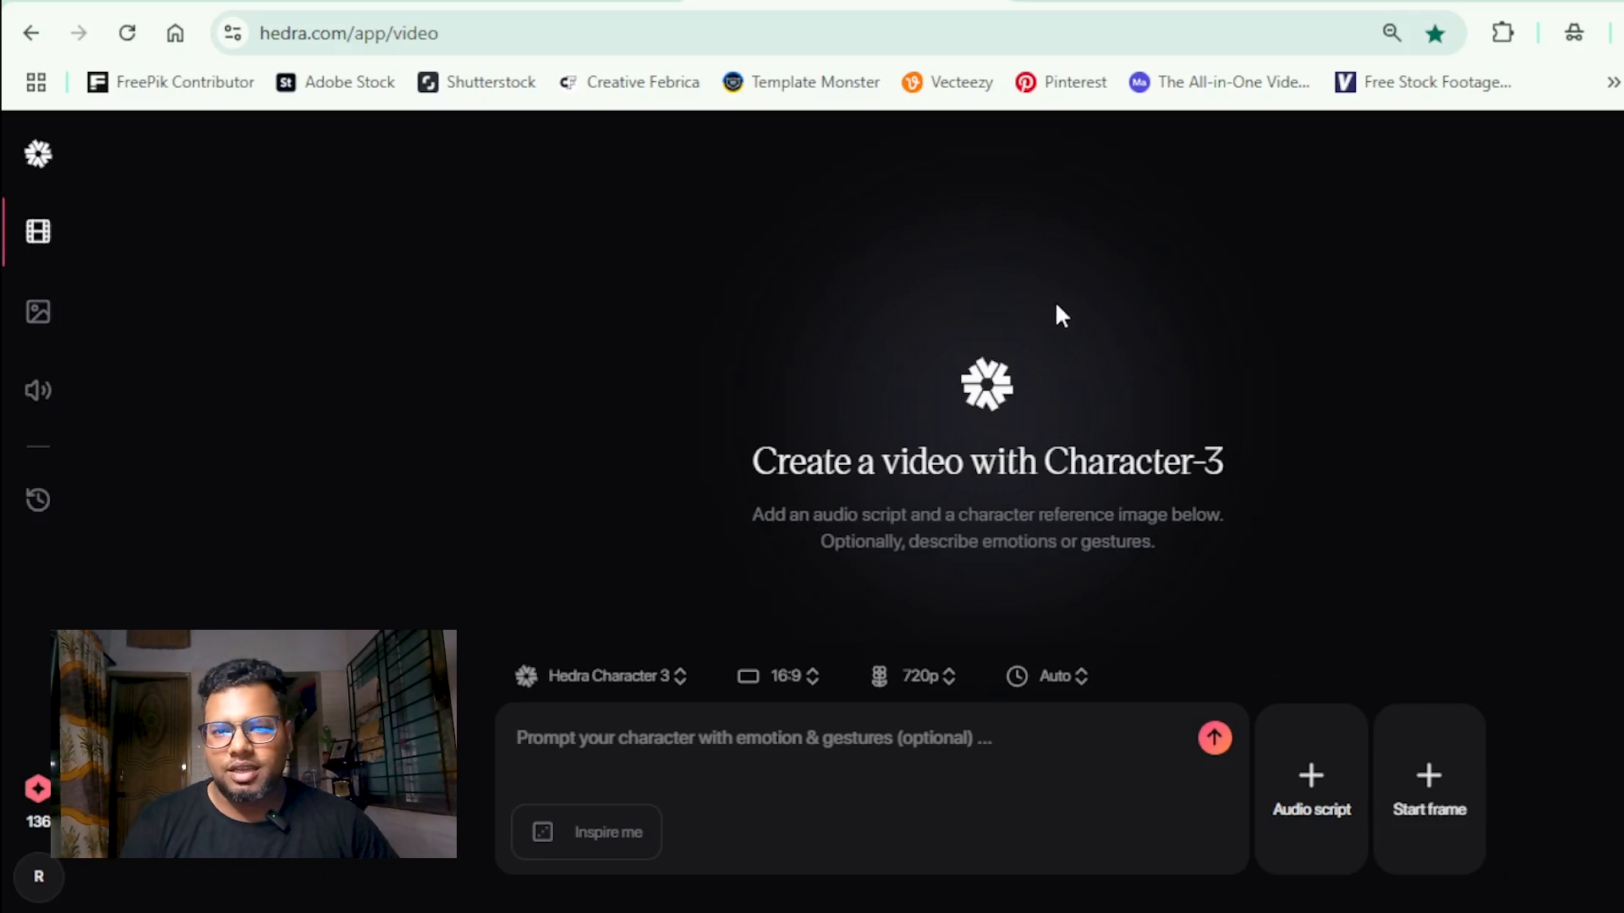
# Upload the generated speech file from the Downloads folder as the audio script for the Hedra video.
pyautogui.click(1327, 808)
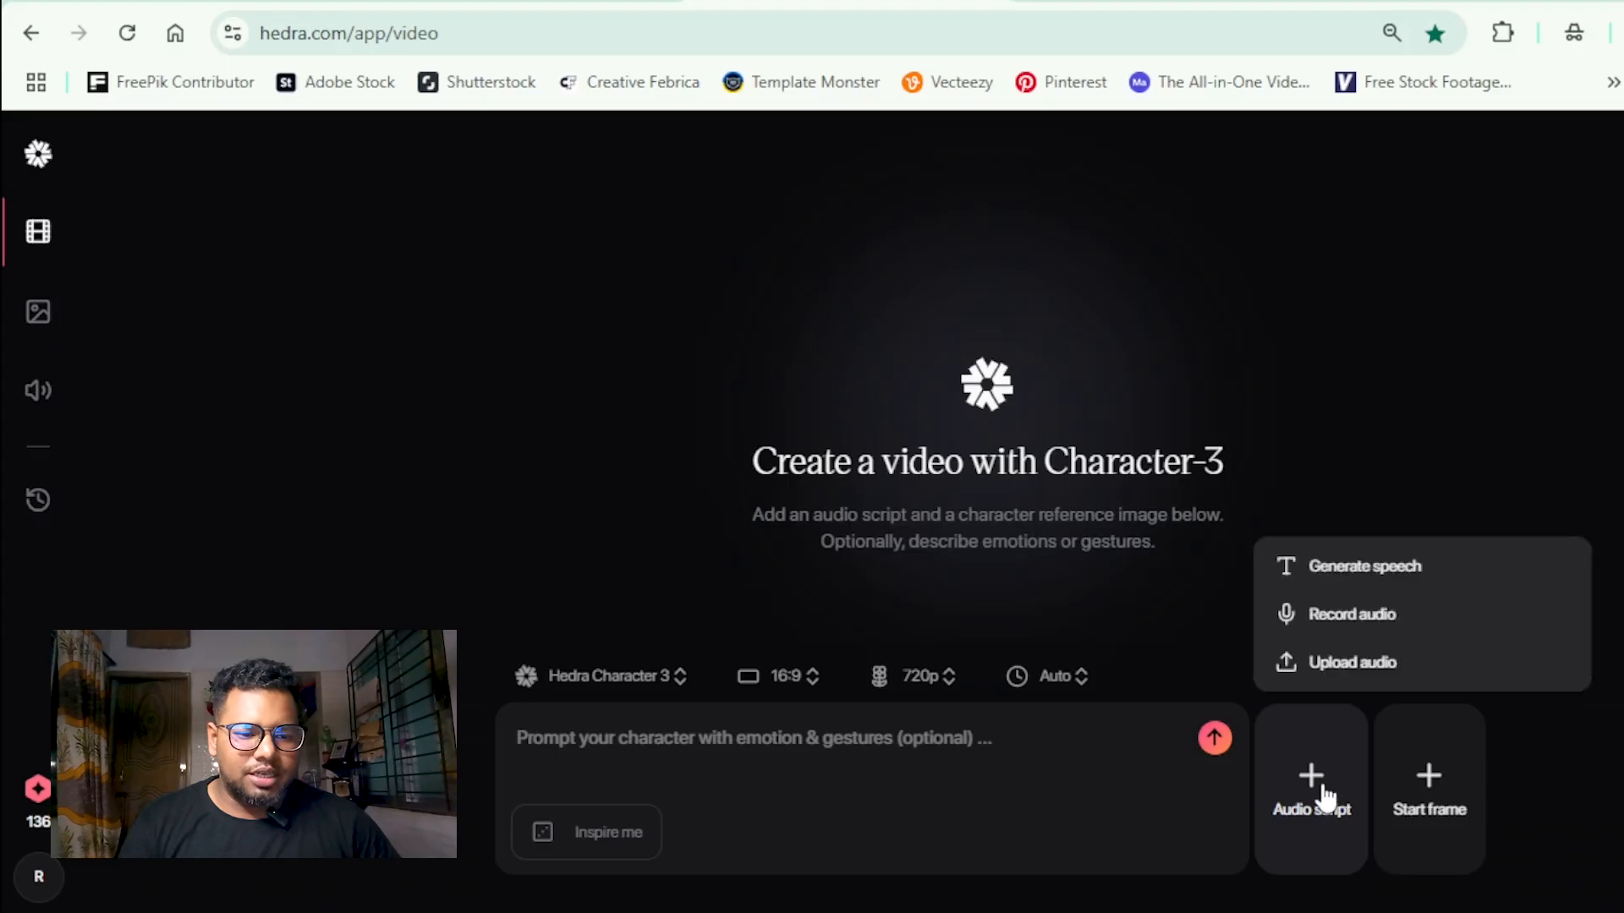
pyautogui.click(1396, 669)
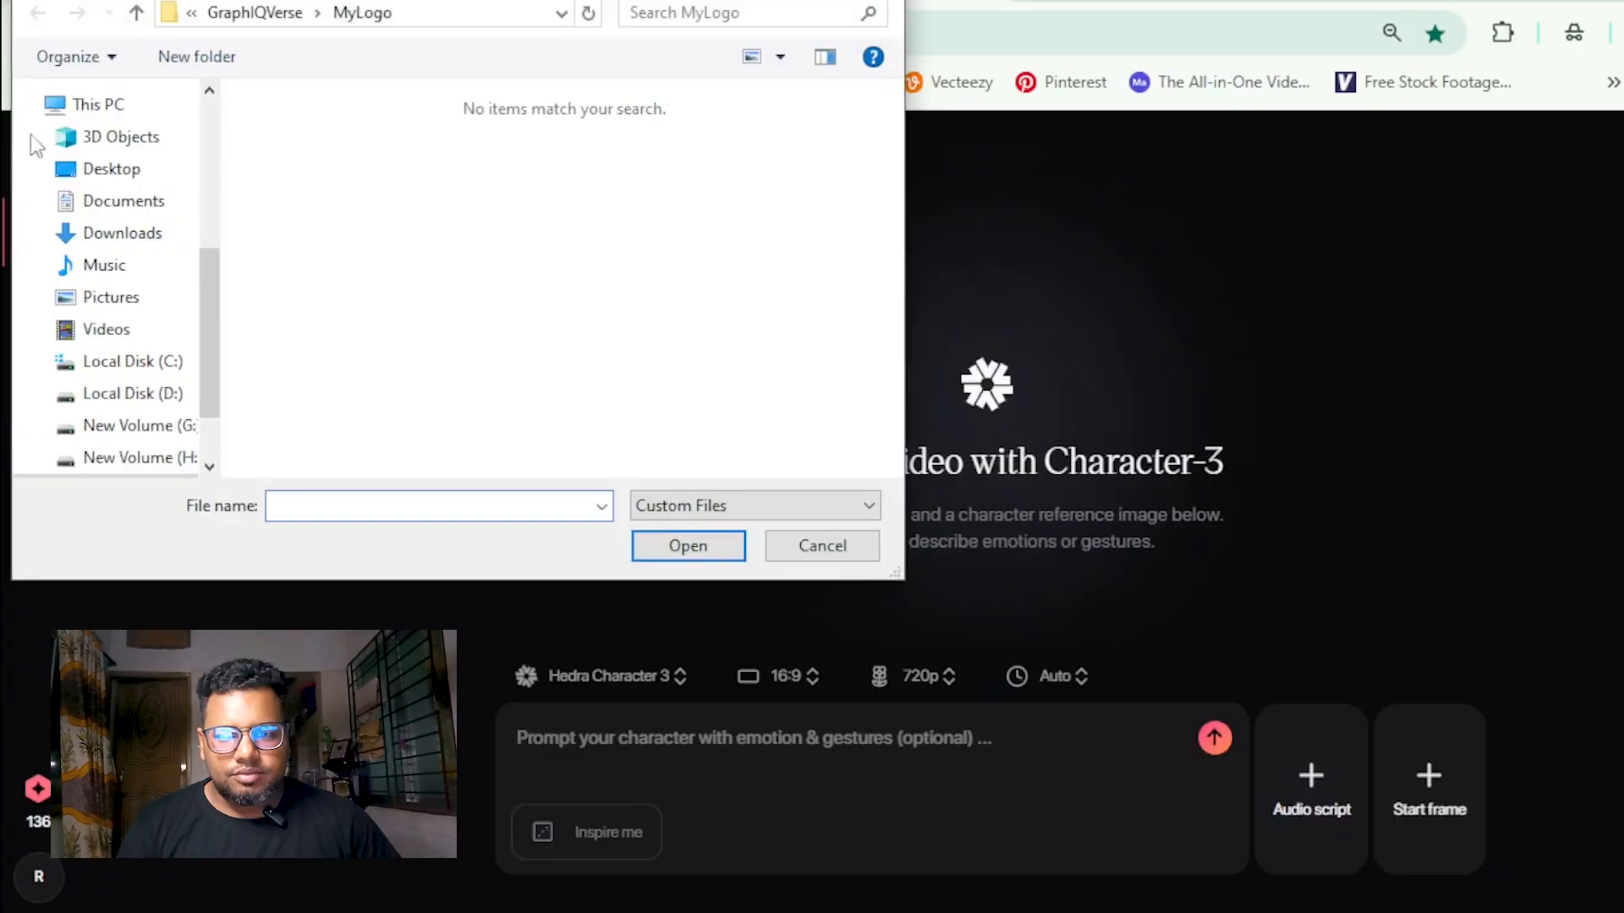
pyautogui.scroll(-1, 131, 321)
pyautogui.click(137, 203)
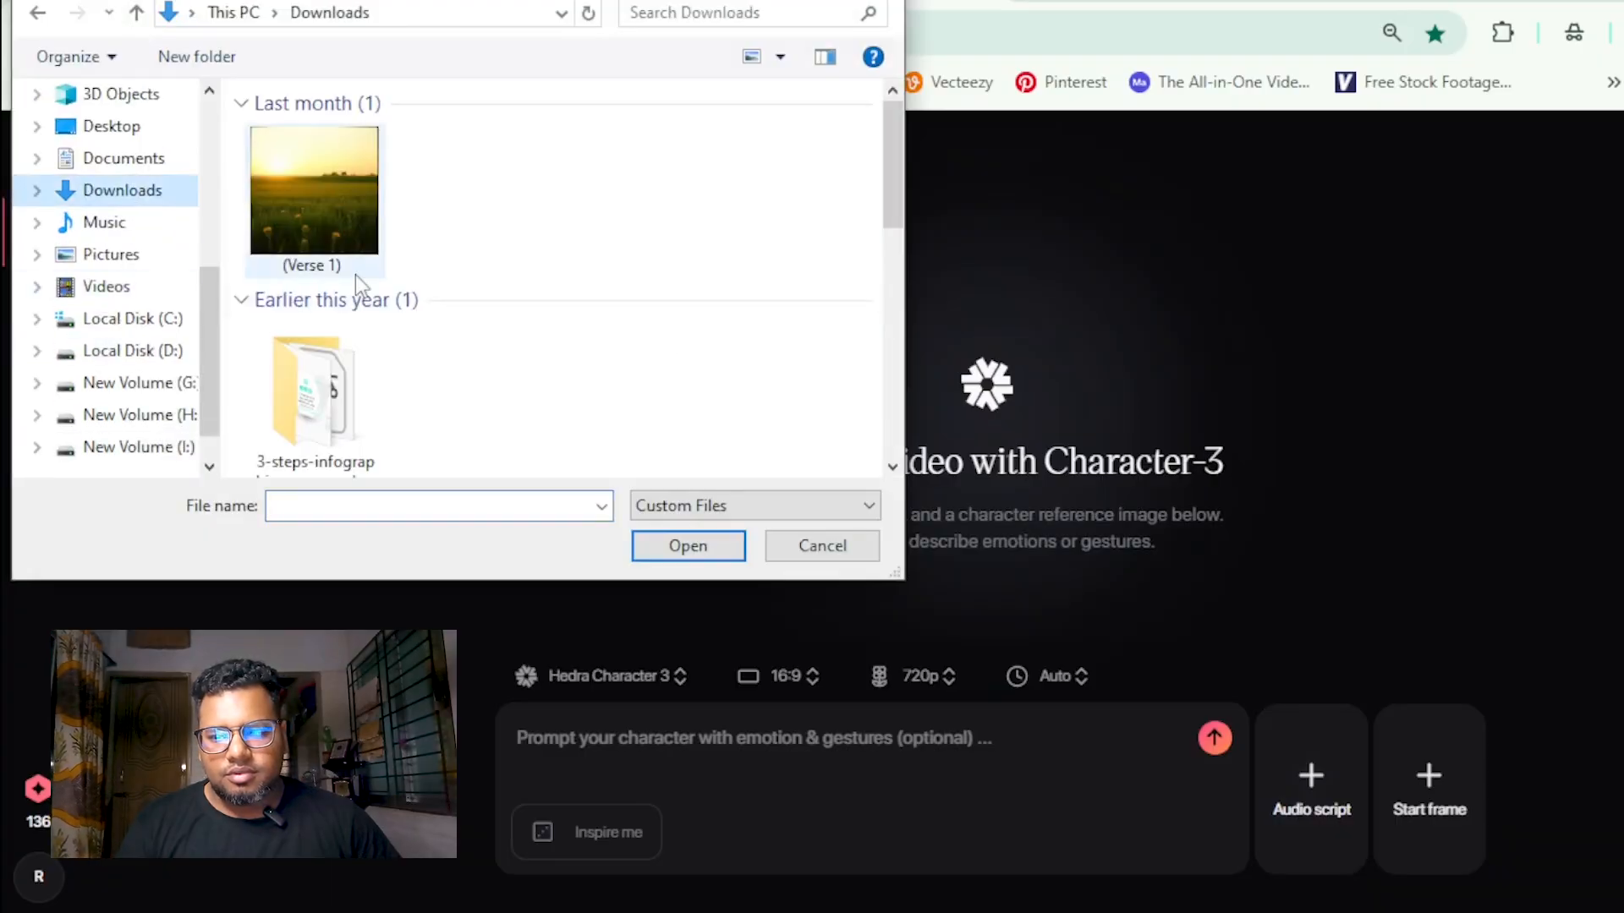
pyautogui.click(305, 207)
pyautogui.click(664, 552)
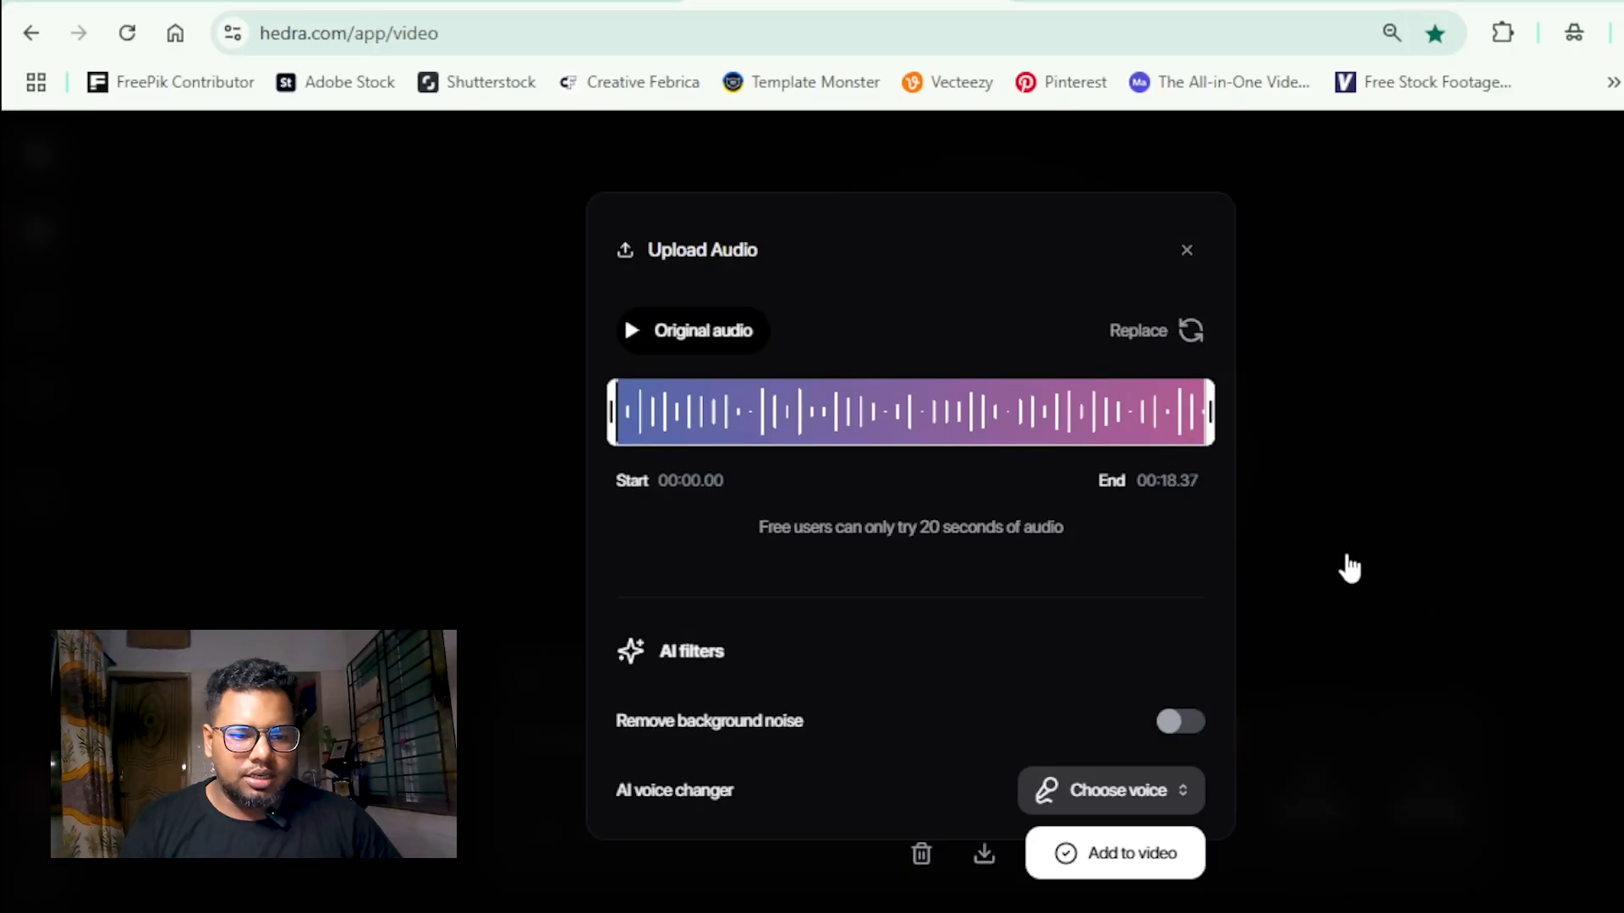
# Set the AI voice changer to the American voice Drew and add the uploaded audio to the video.
pyautogui.click(1184, 795)
pyautogui.click(1124, 565)
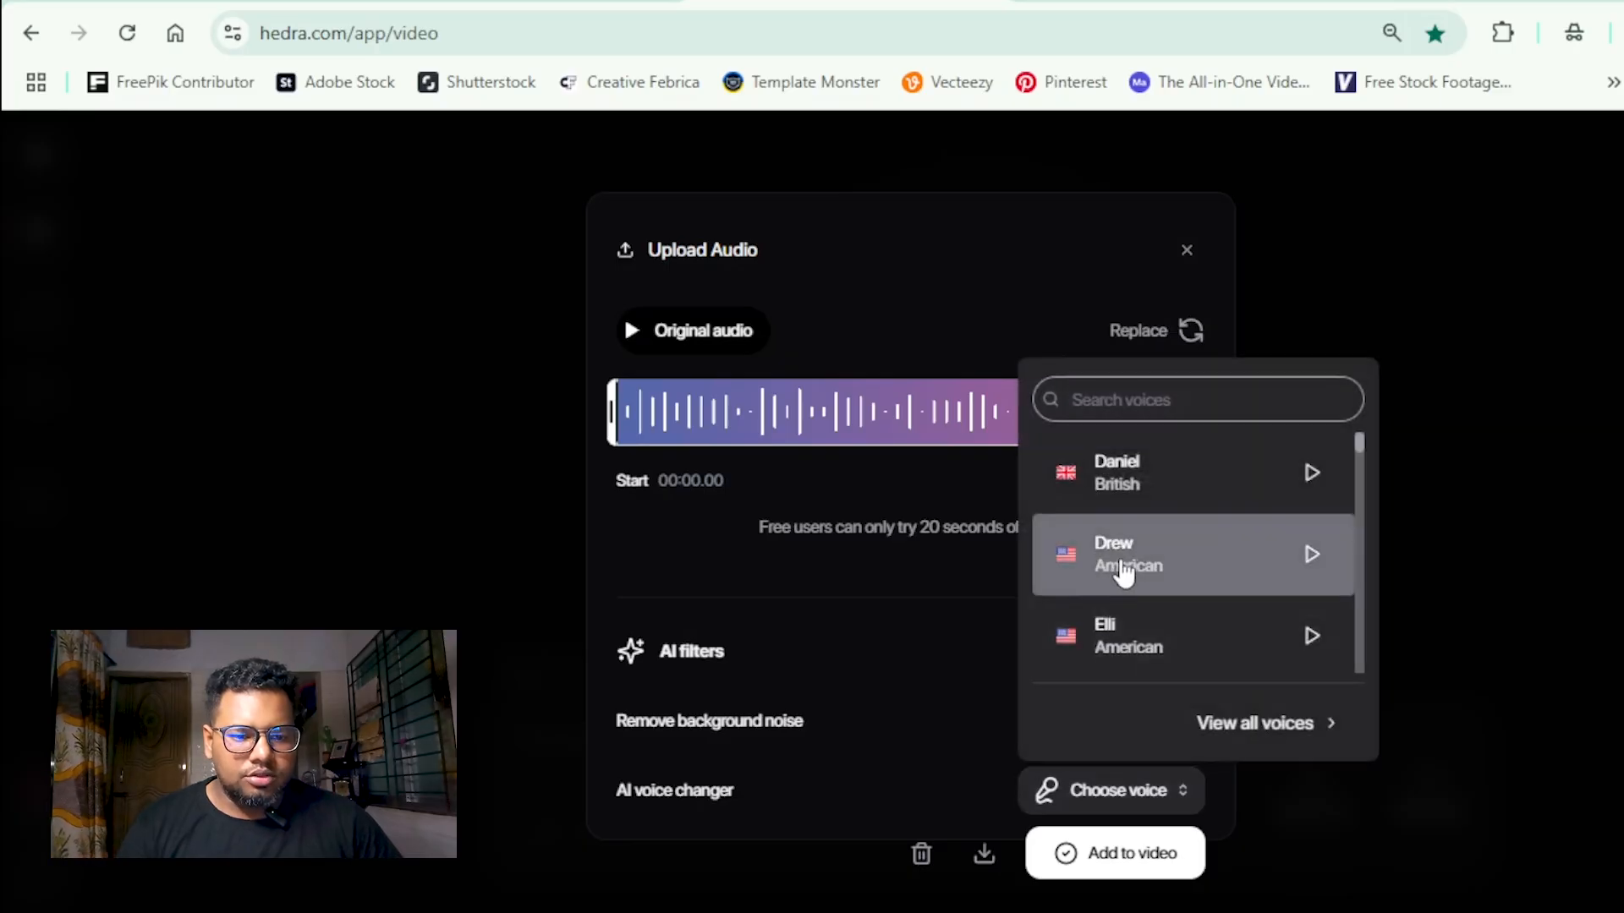
pyautogui.click(1492, 595)
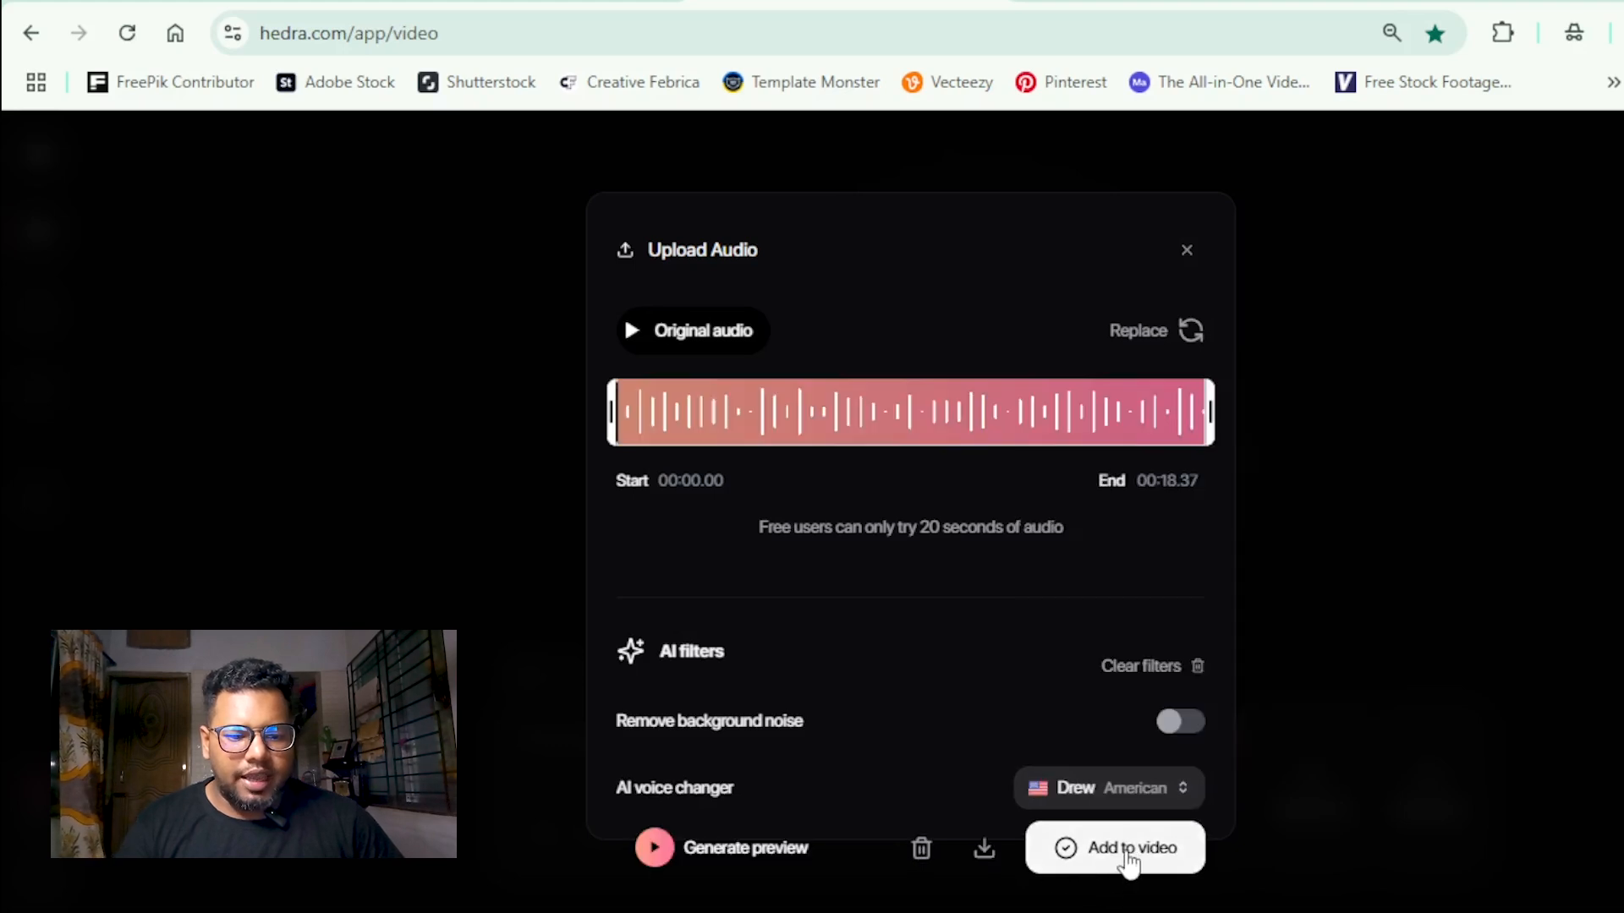
pyautogui.click(1124, 861)
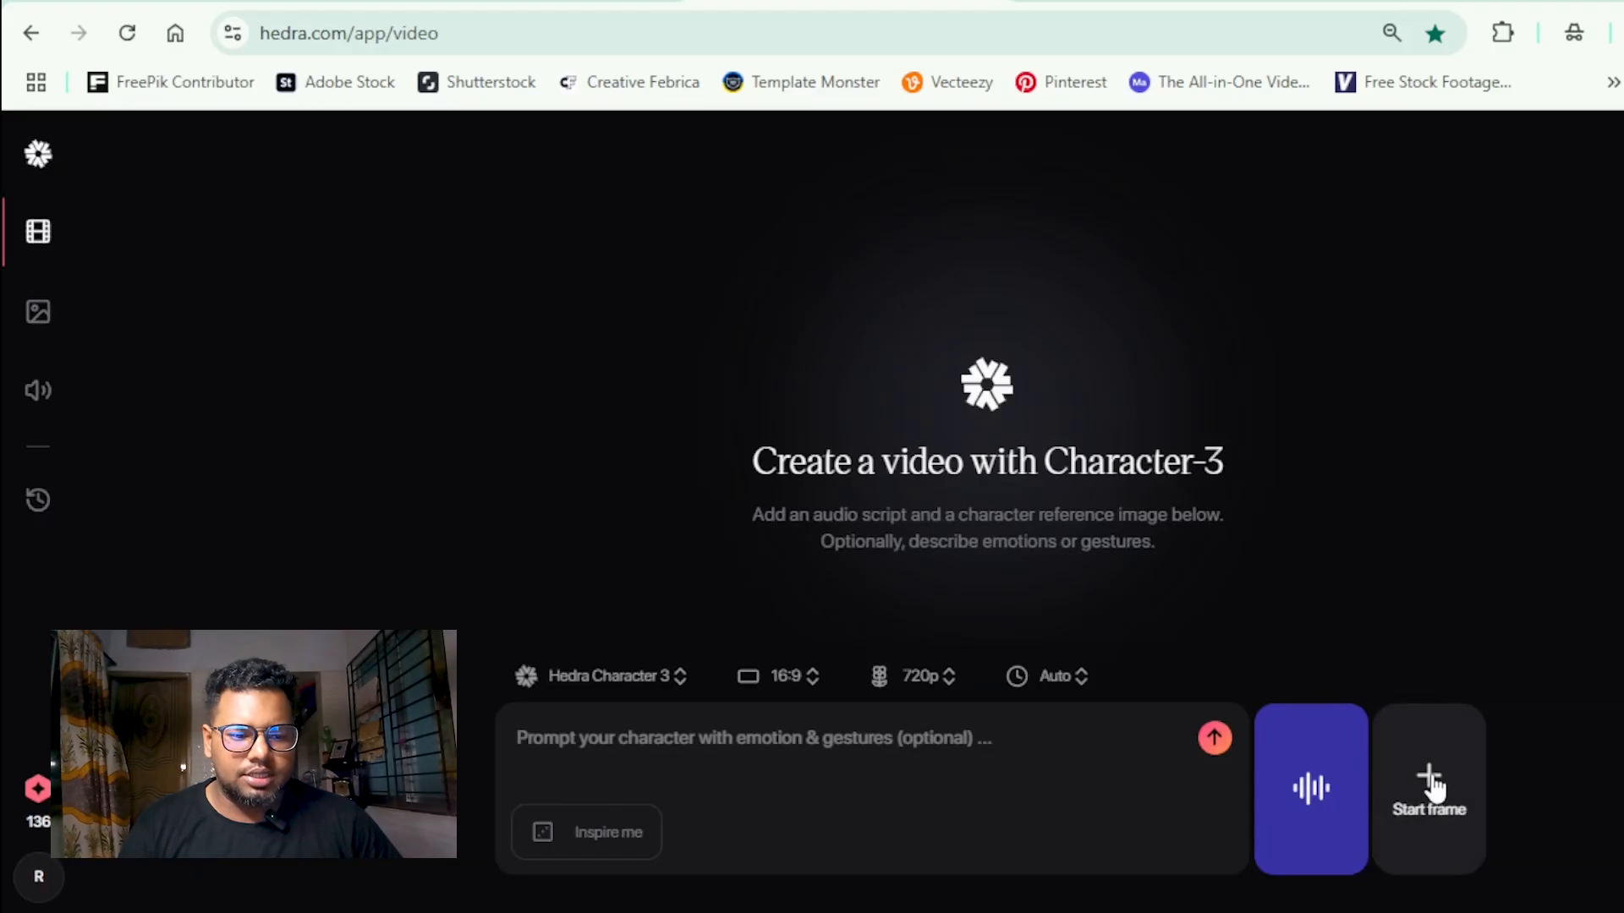
# Upload "ChatGPT Image May 29, 2025, 10_31_05 PM" from the Downloads folder as the video's start frame.
pyautogui.click(1432, 782)
pyautogui.click(1594, 720)
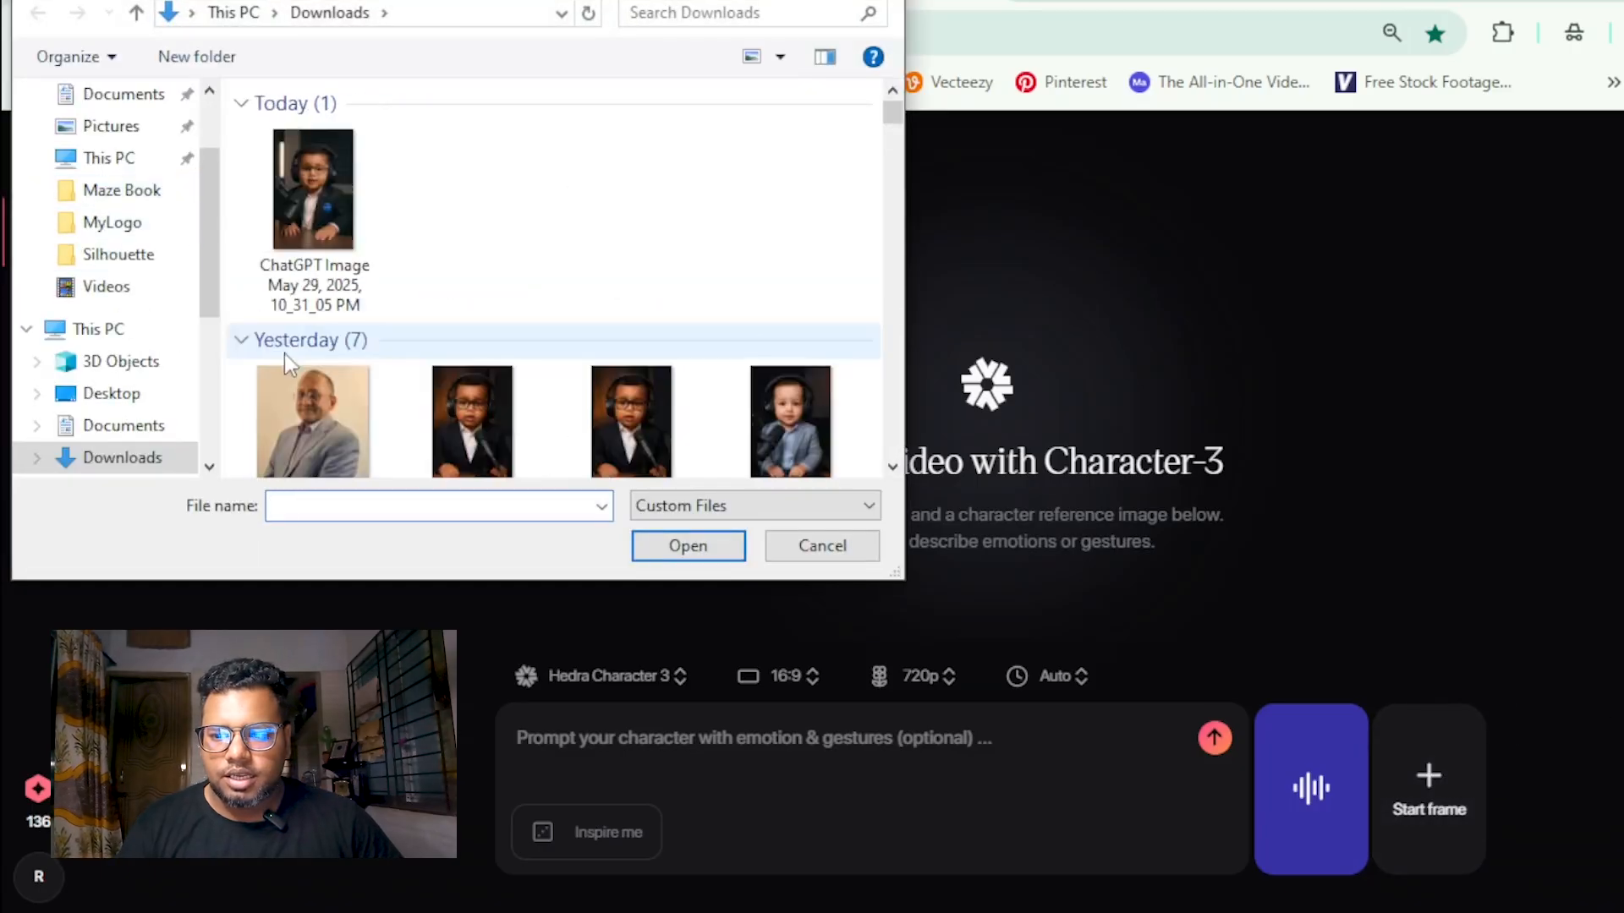
pyautogui.click(355, 232)
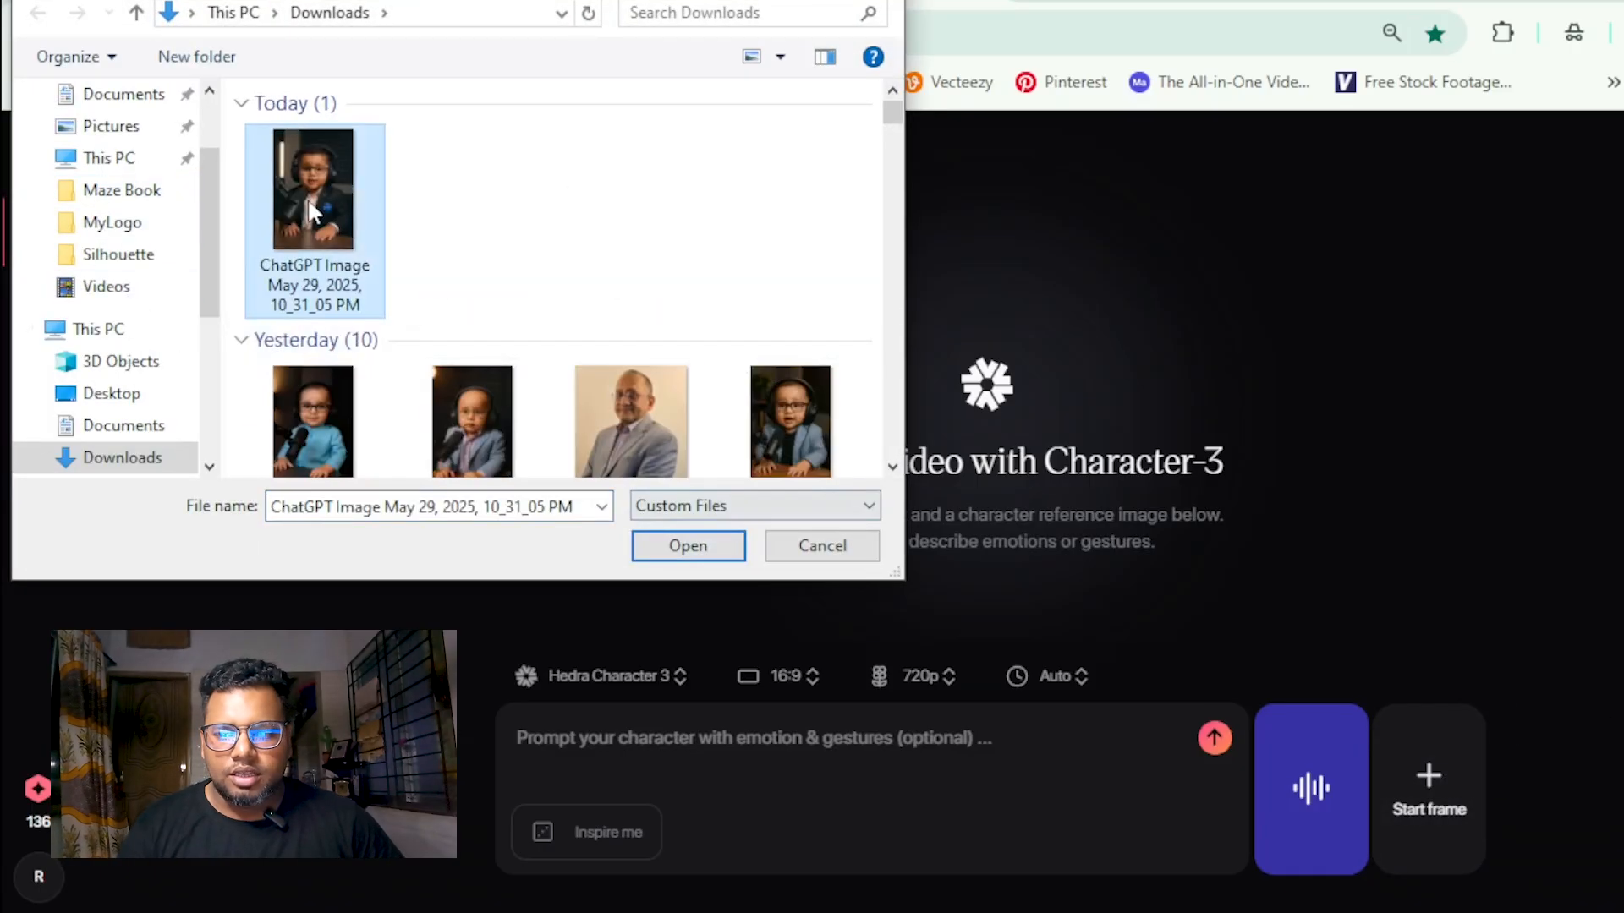
pyautogui.click(689, 547)
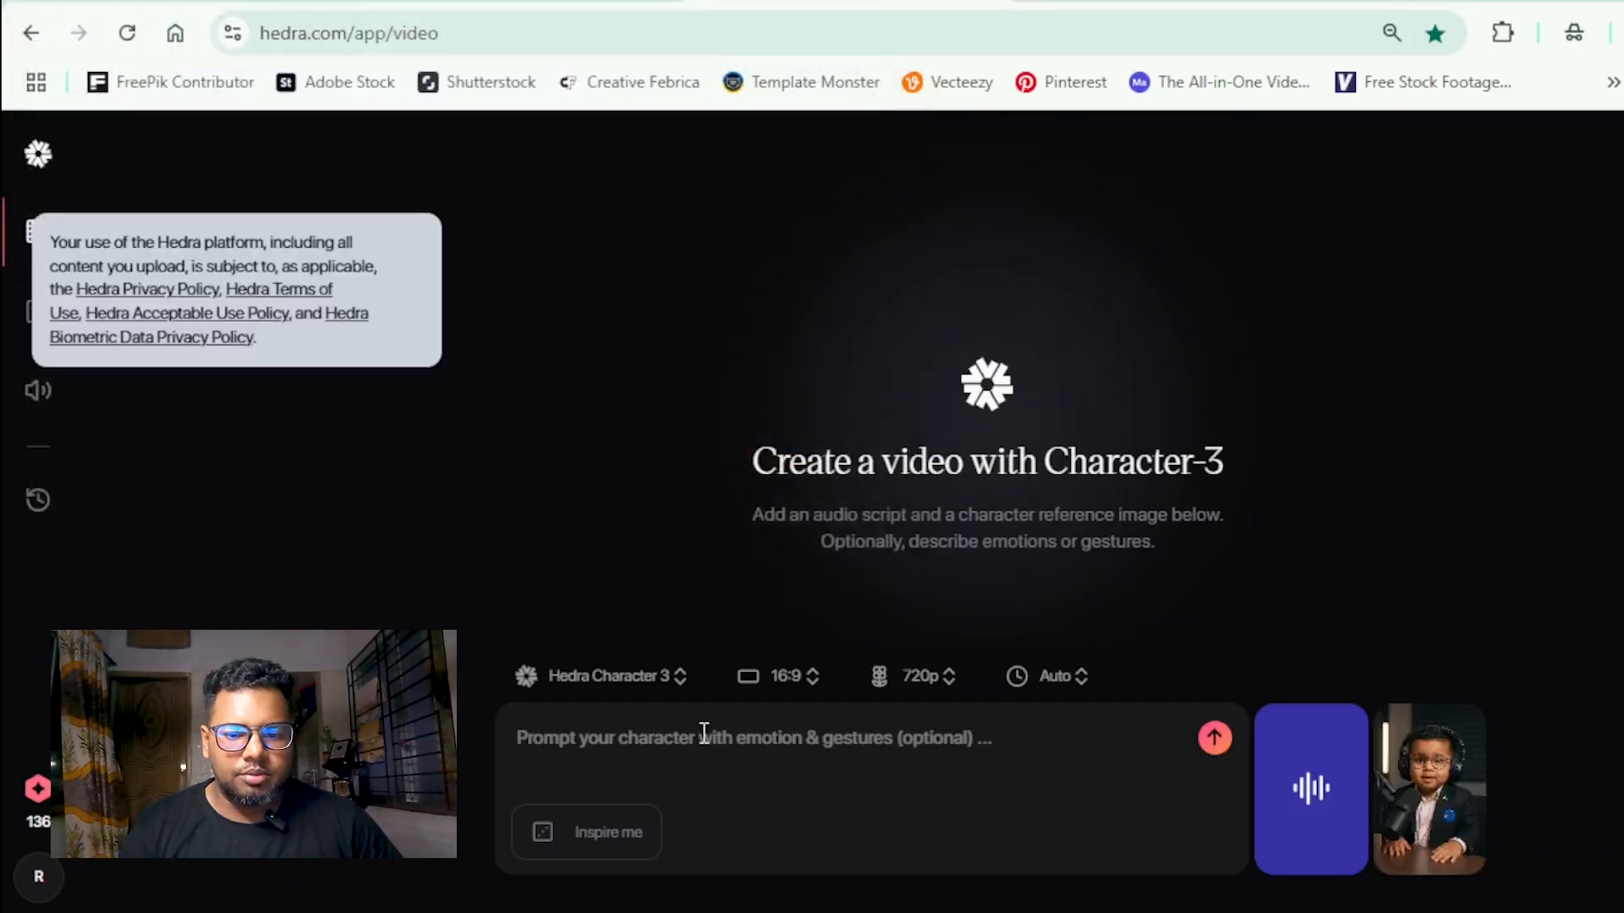
# Insert the calm, inspirational podcast scene prompt from Notepad as the character prompt and try to generate the video.
pyautogui.hotkey('alt', 'Tab')
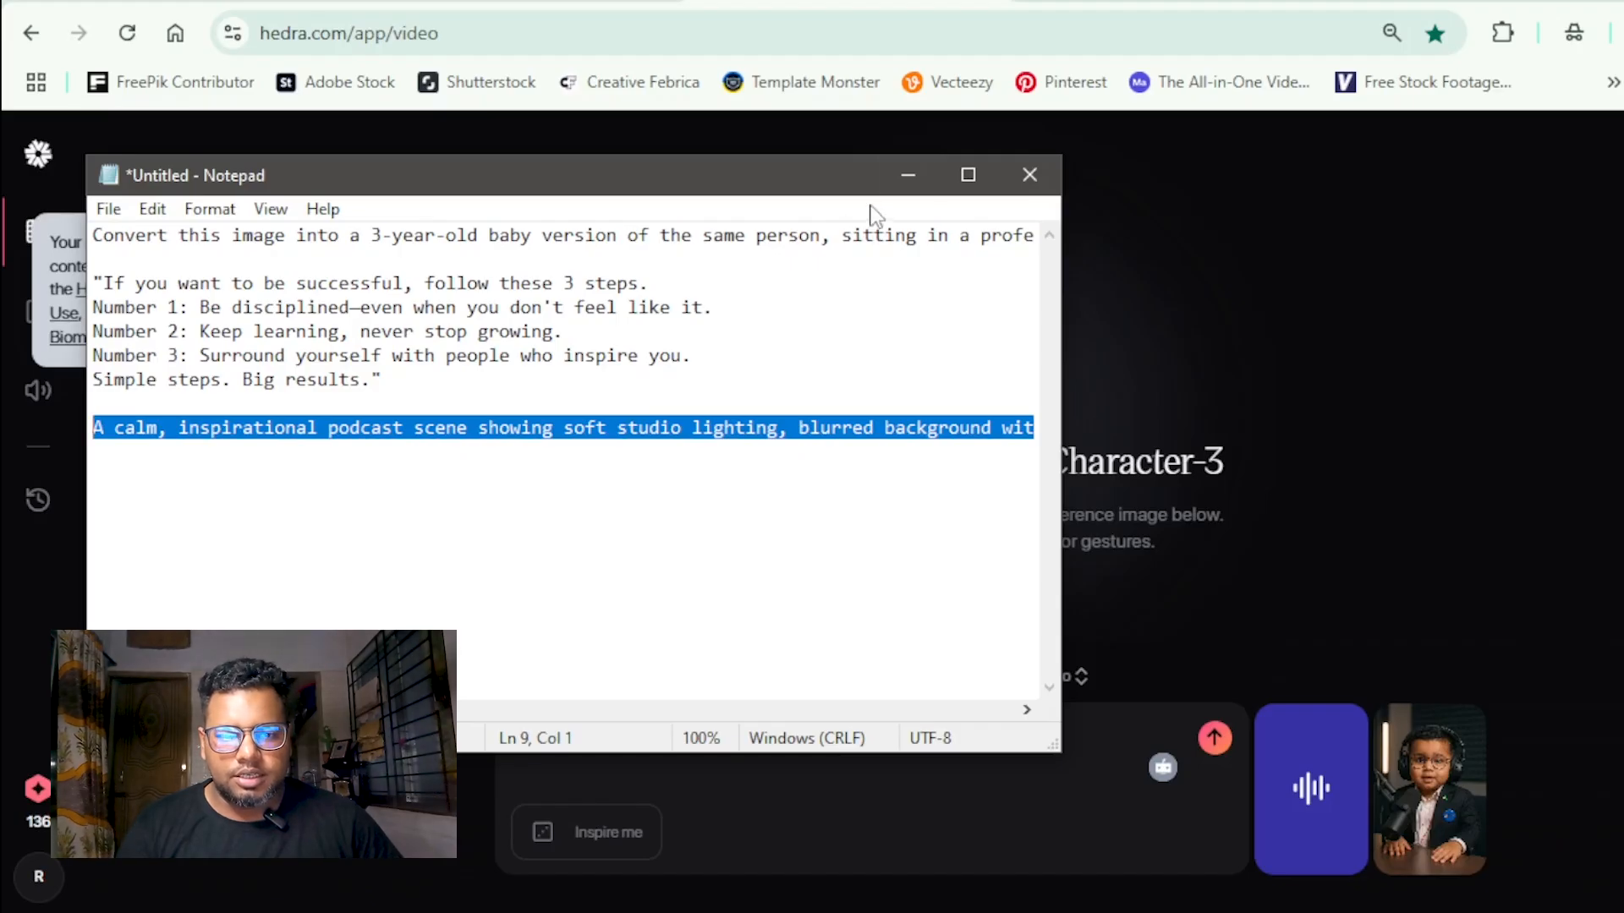
pyautogui.click(909, 175)
pyautogui.click(592, 736)
pyautogui.hotkey('ctrl', 'v')
pyautogui.scroll(5, 698, 782)
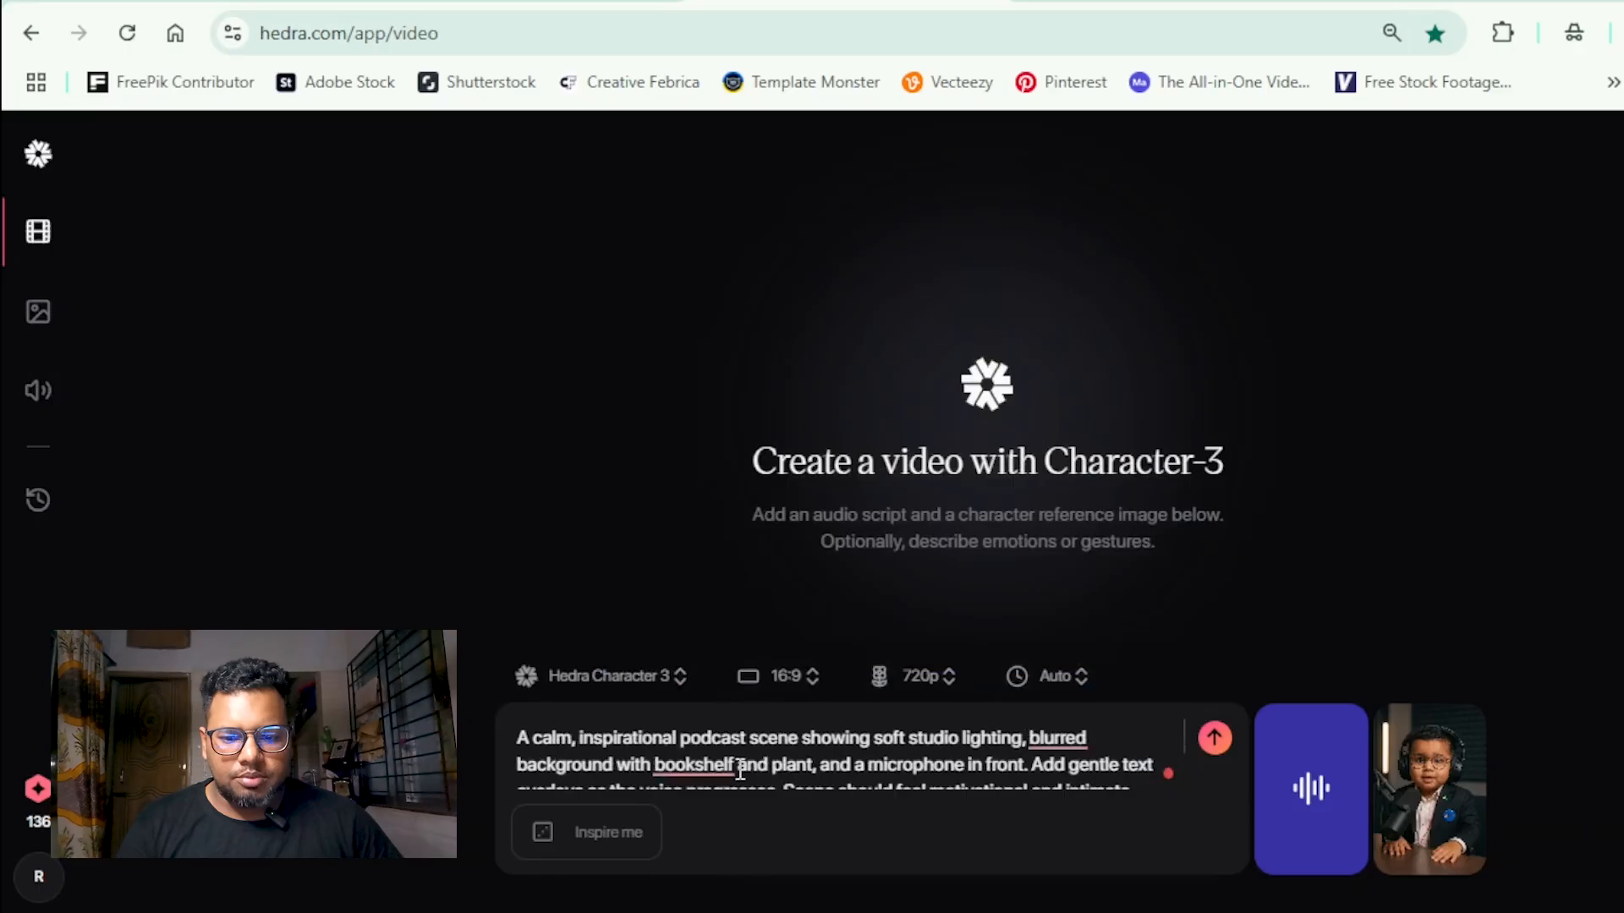
pyautogui.scroll(-5, 740, 770)
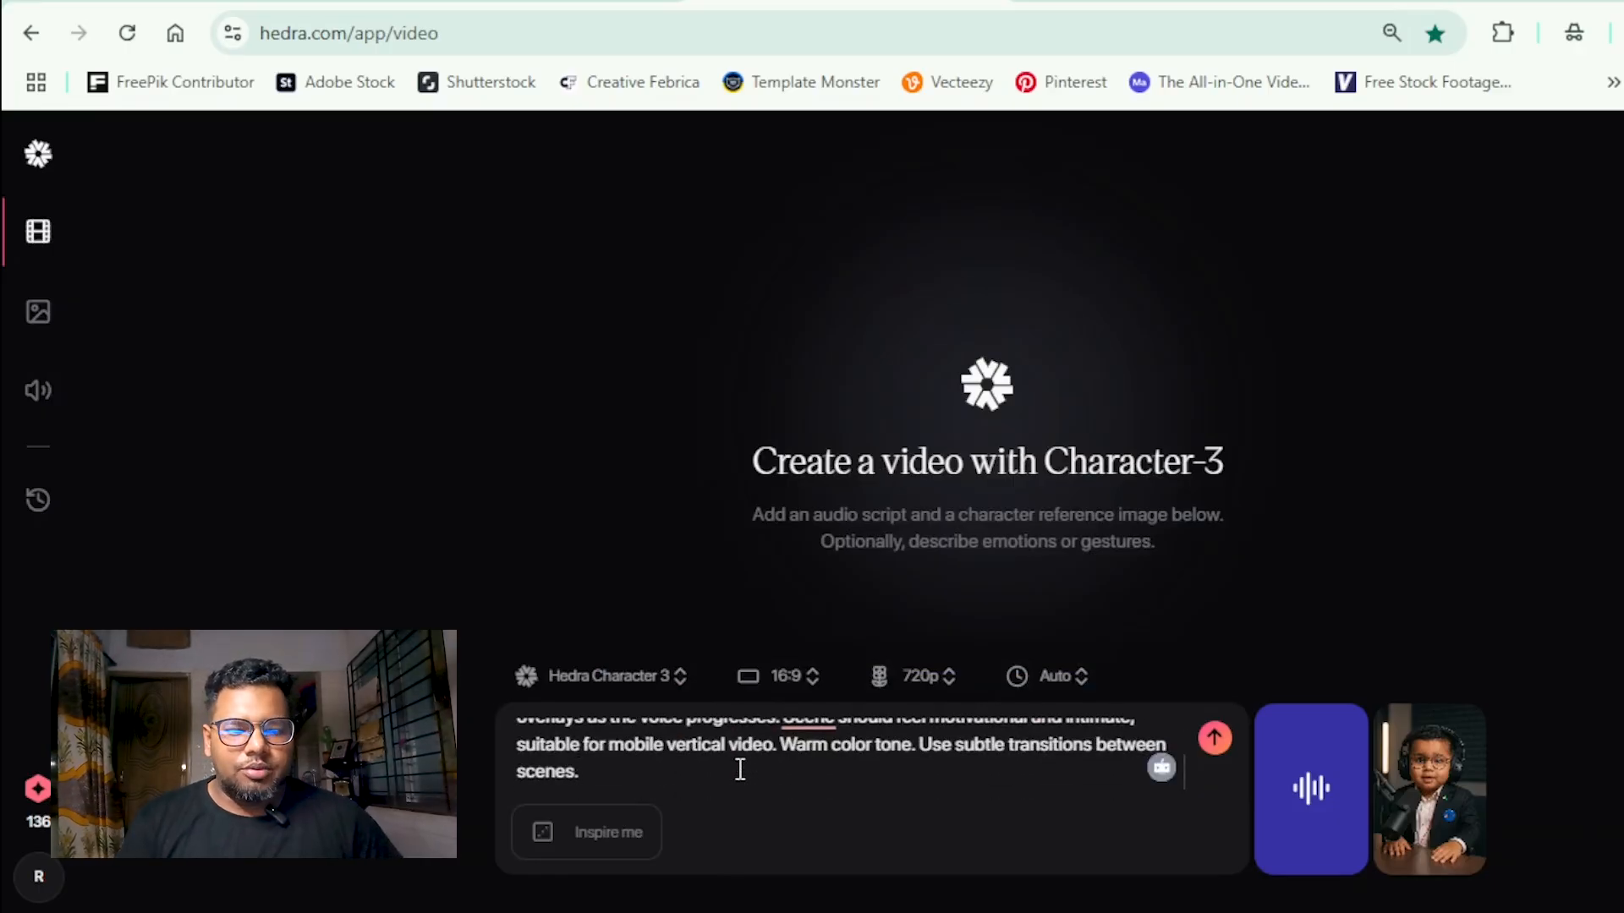
pyautogui.click(1215, 738)
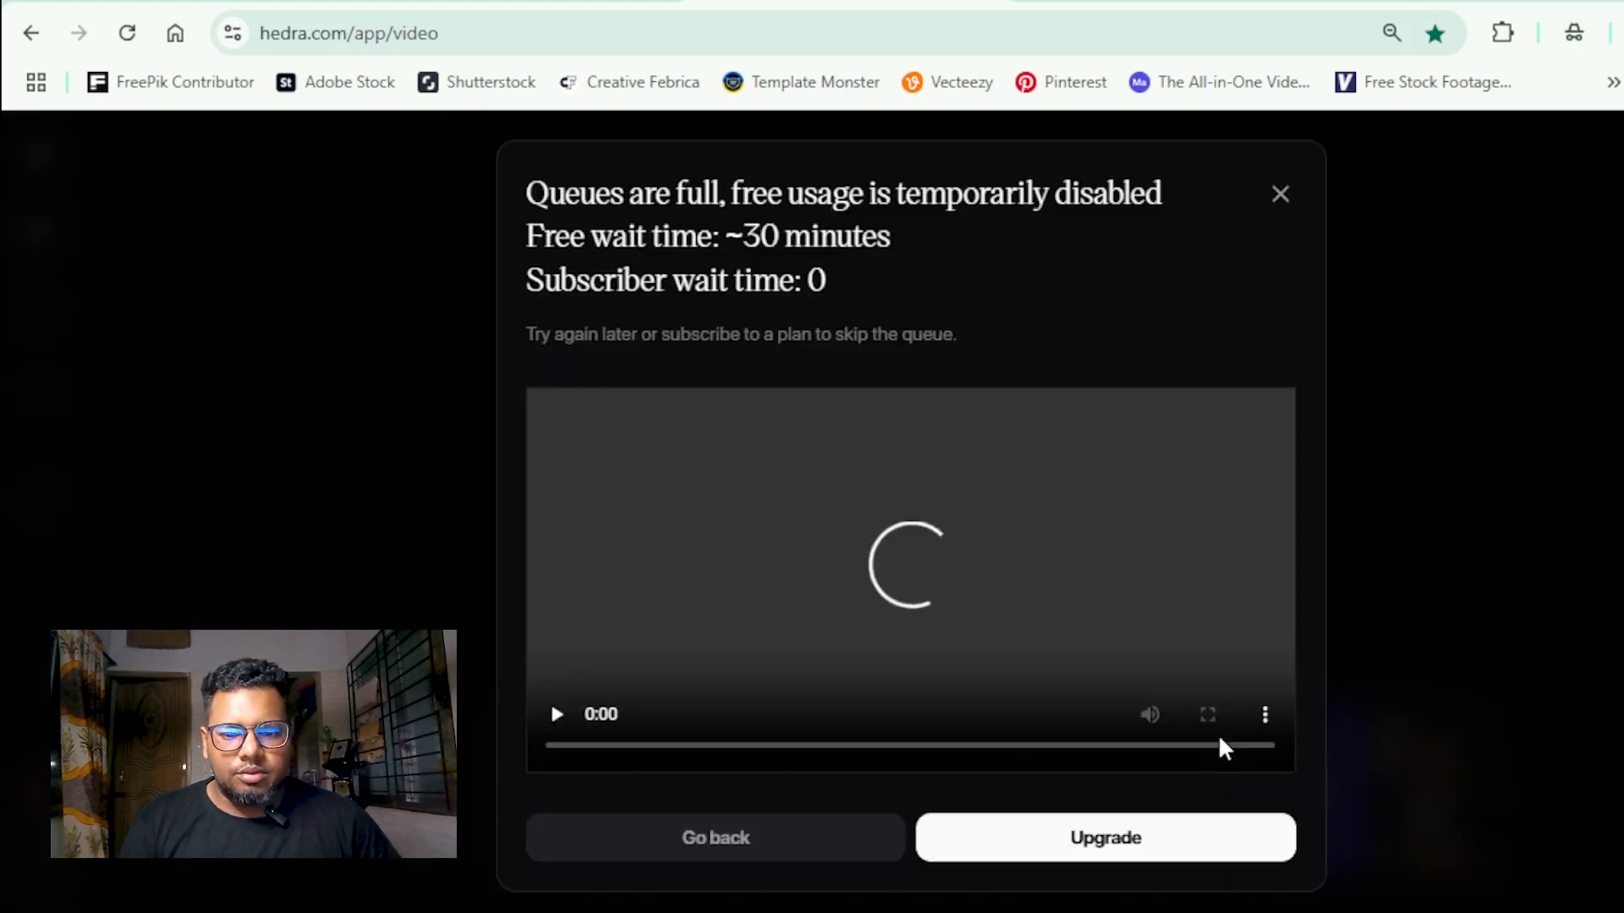